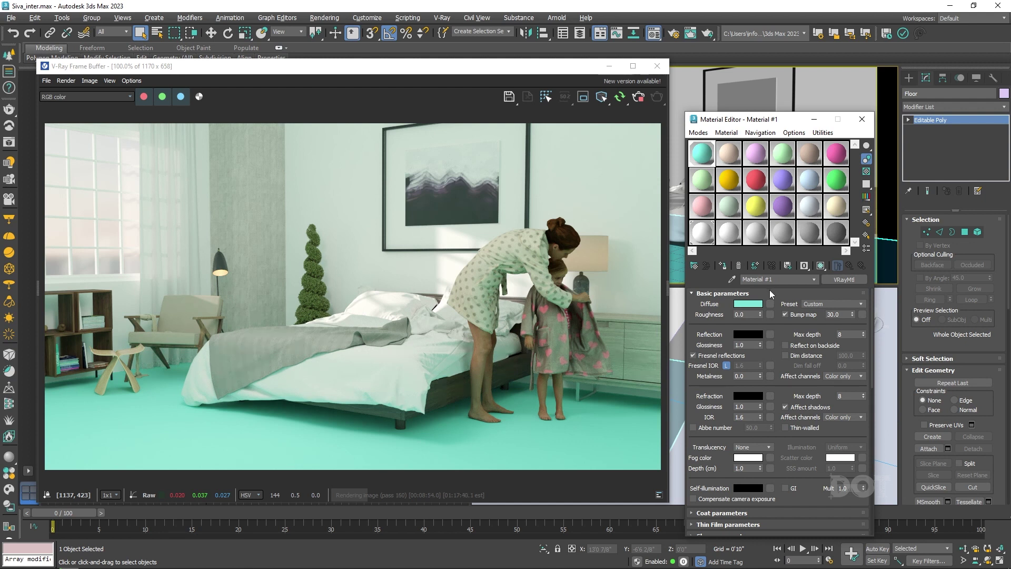
# Rename the floor's VRayMtl material as "Floor".
pyautogui.moveTo(780, 279); pyautogui.dragTo(743, 279)
pyautogui.write('Flo')
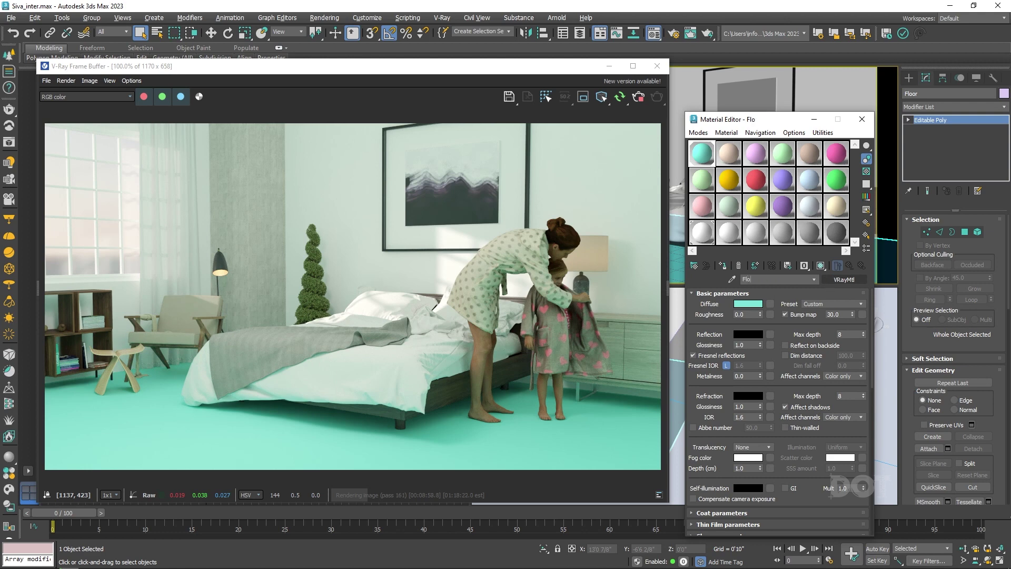
pyautogui.write('or')
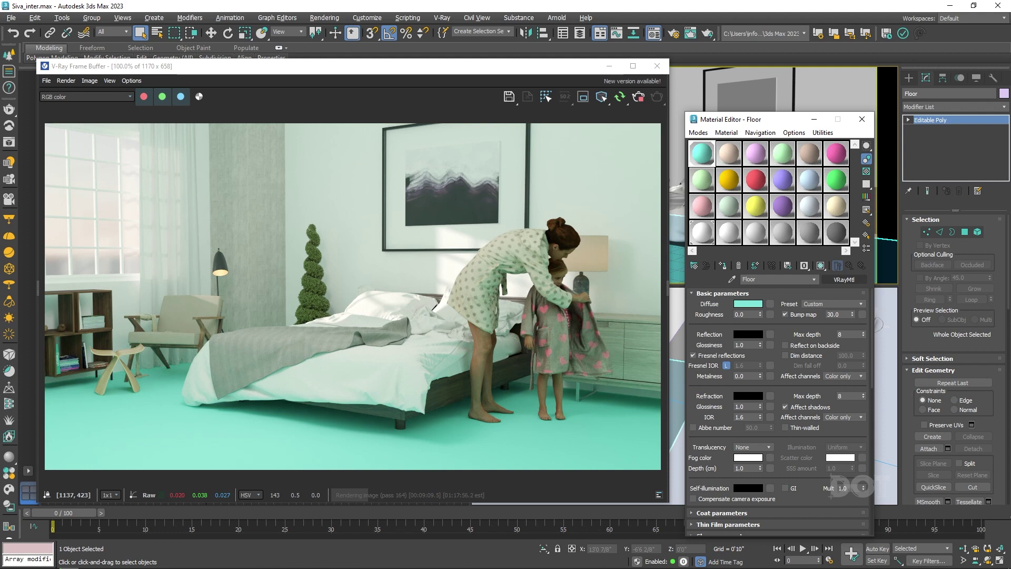
# Collapse the Floor material's Basic parameters and expand its Maps section beside the render.
pyautogui.moveTo(772, 119); pyautogui.dragTo(769, 42)
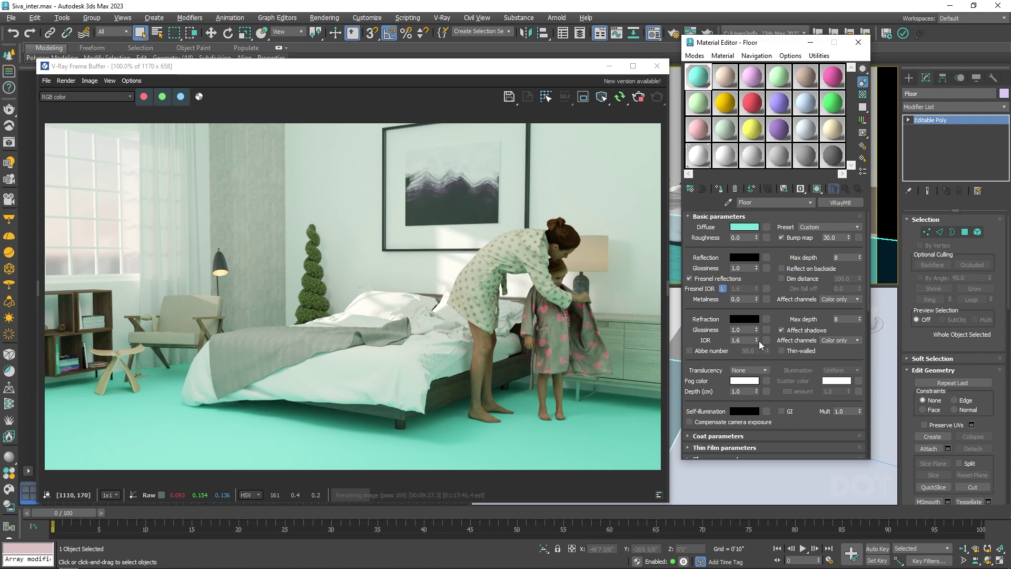
pyautogui.click(714, 216)
pyautogui.click(709, 262)
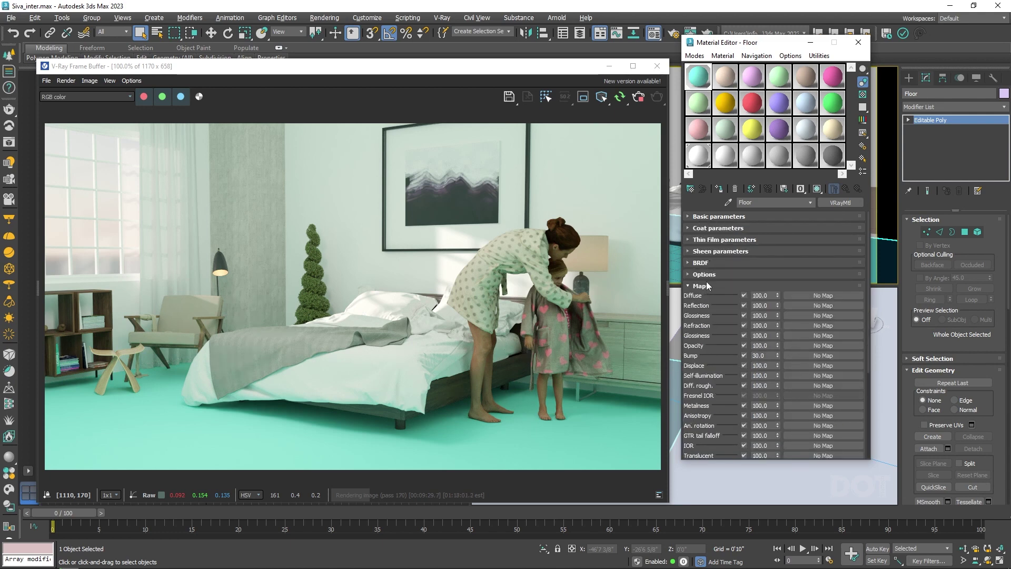
pyautogui.click(706, 285)
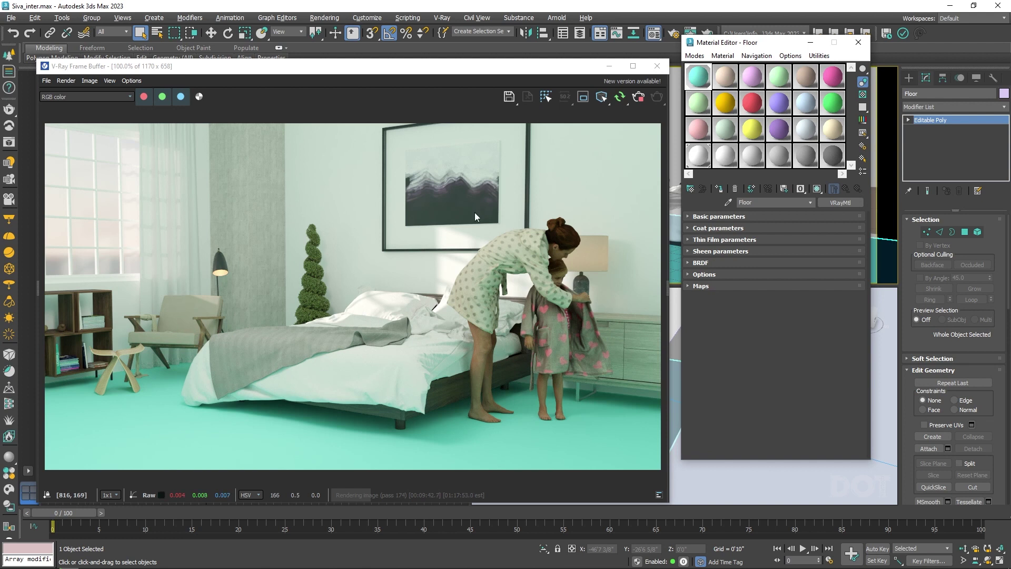
pyautogui.moveTo(483, 70); pyautogui.dragTo(392, 291)
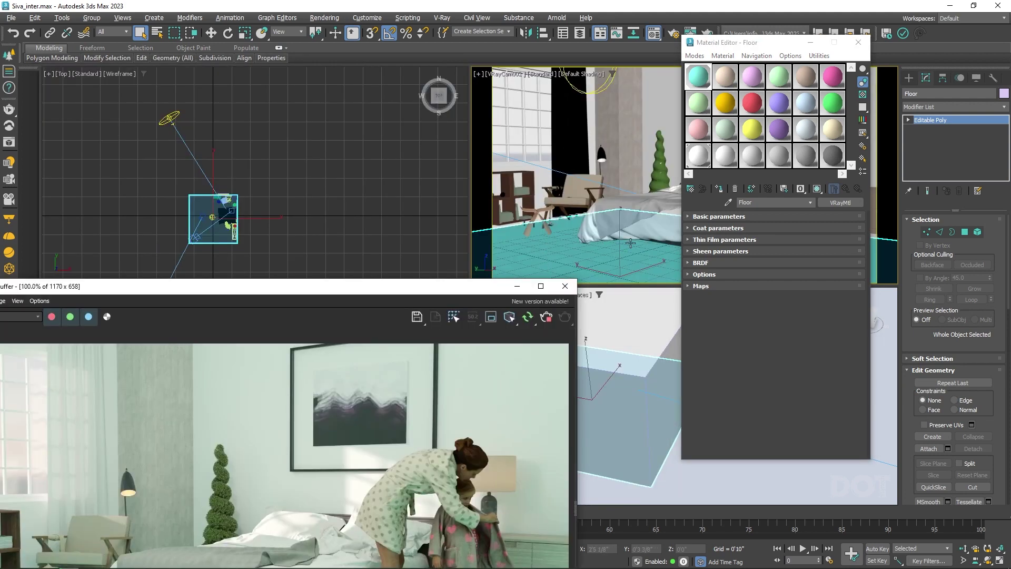
pyautogui.moveTo(421, 288); pyautogui.dragTo(518, 71)
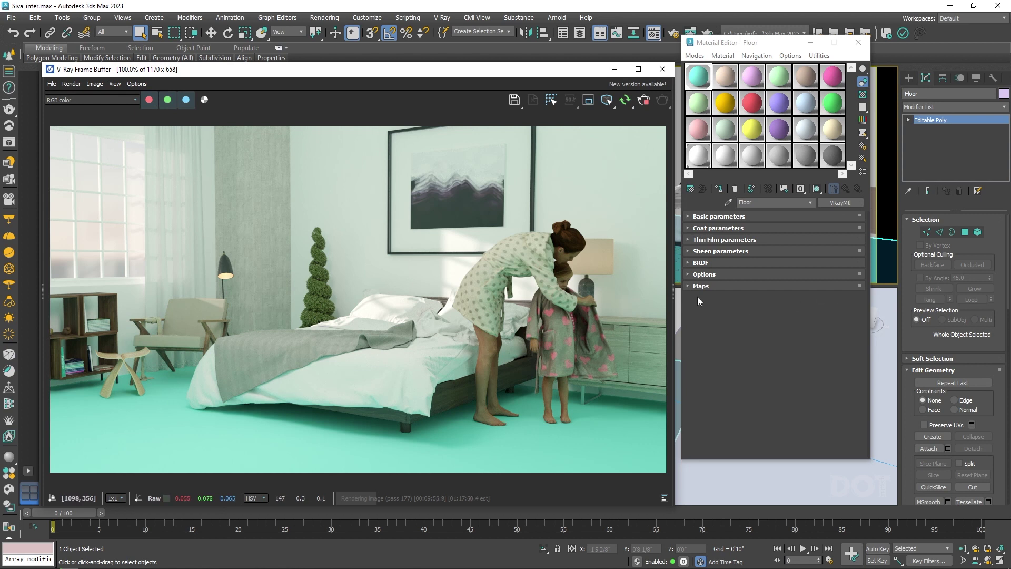
pyautogui.click(720, 286)
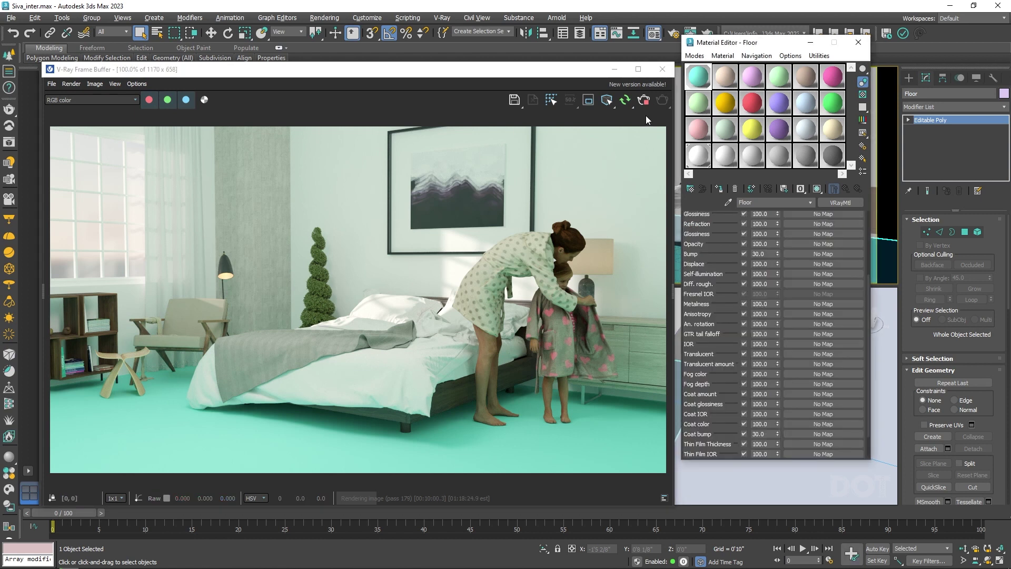
# Open an enlarged preview of the Floor material sample, shrink it slightly and place it over the render.
pyautogui.doubleClick(699, 79)
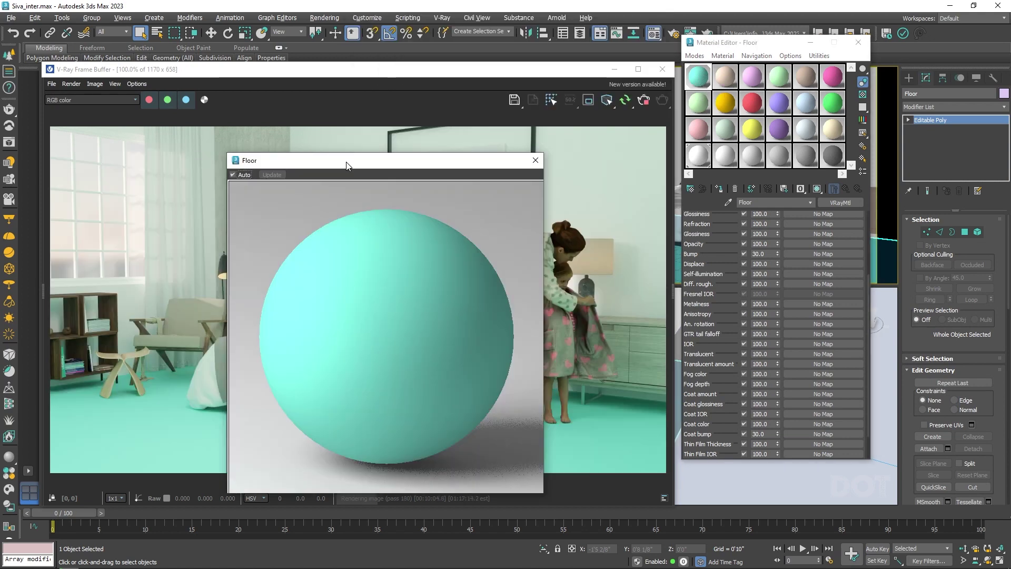
pyautogui.moveTo(347, 165); pyautogui.dragTo(215, 84)
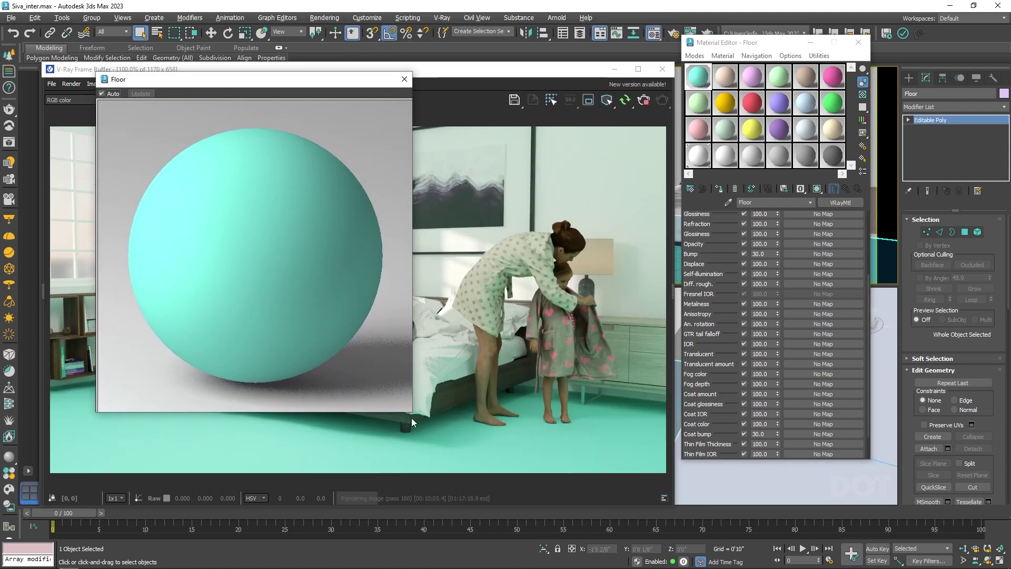
pyautogui.moveTo(356, 361); pyautogui.dragTo(354, 362)
pyautogui.moveTo(268, 79); pyautogui.dragTo(395, 52)
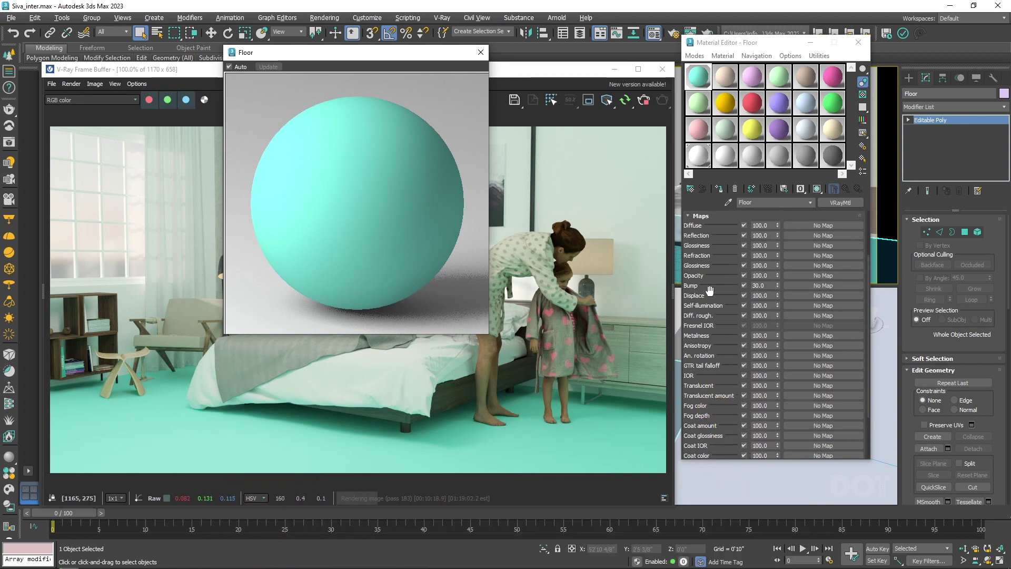
# Load the Diffuse image from the Texture folder as a Bitmap in the Floor material's Diffuse map slot.
pyautogui.scroll(1, 696, 247)
pyautogui.scroll(3, 699, 297)
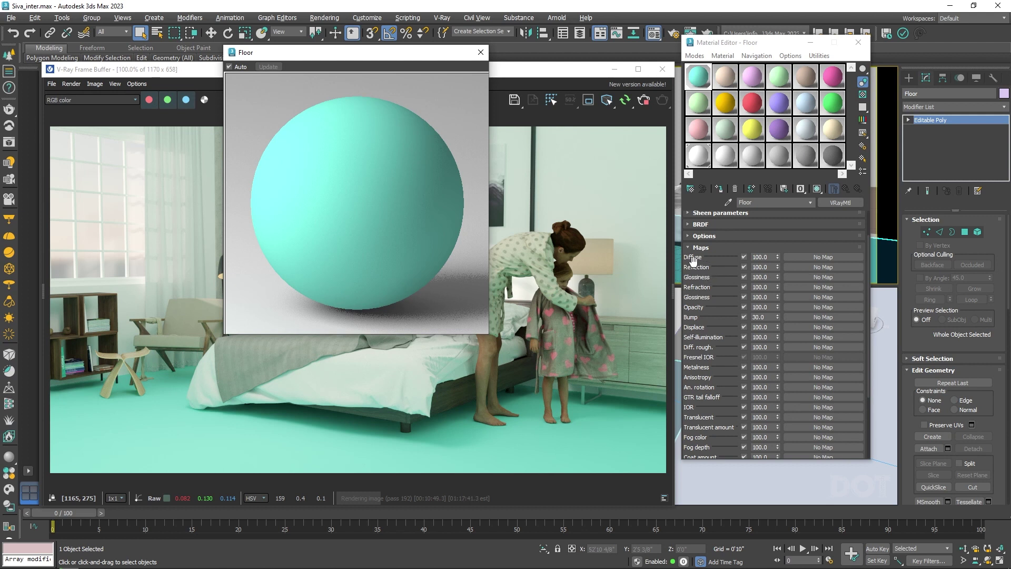
pyautogui.click(817, 258)
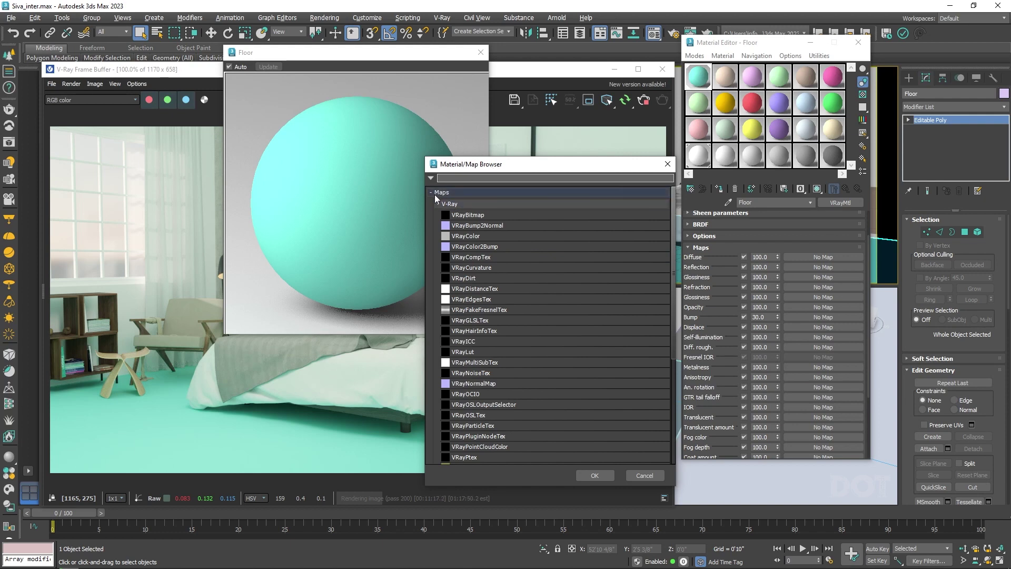
pyautogui.click(438, 204)
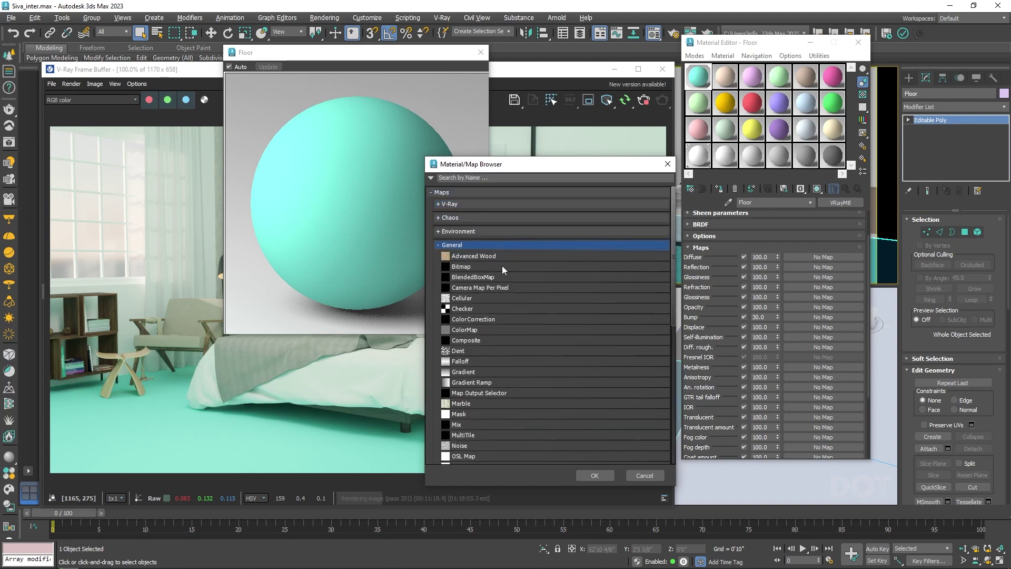
pyautogui.doubleClick(467, 267)
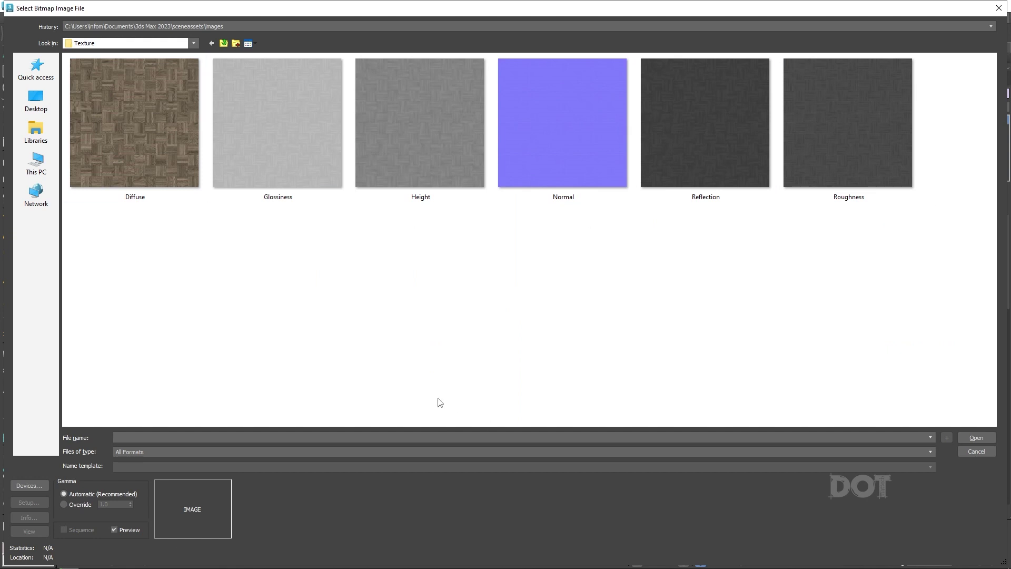
pyautogui.click(164, 158)
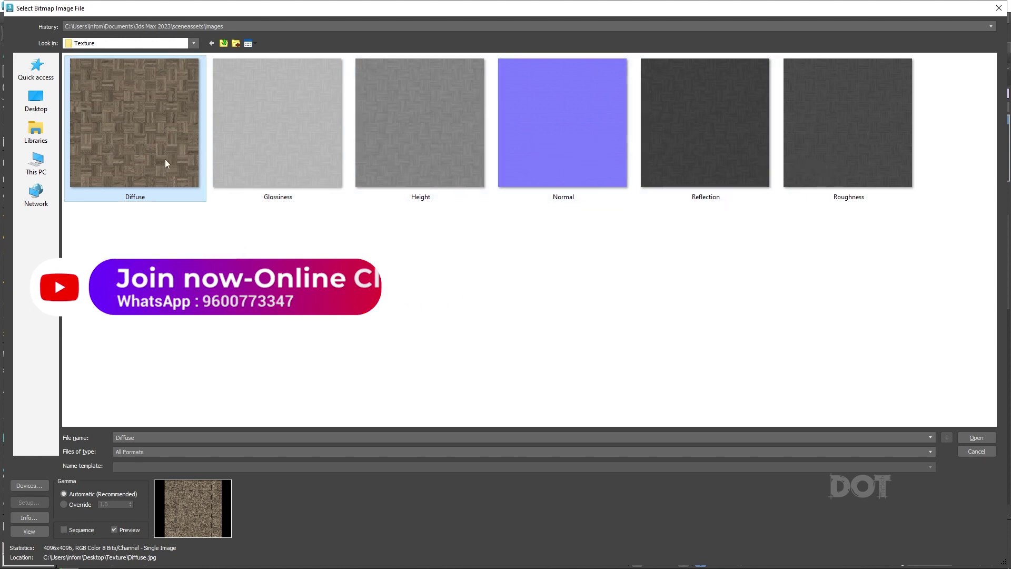
pyautogui.click(977, 438)
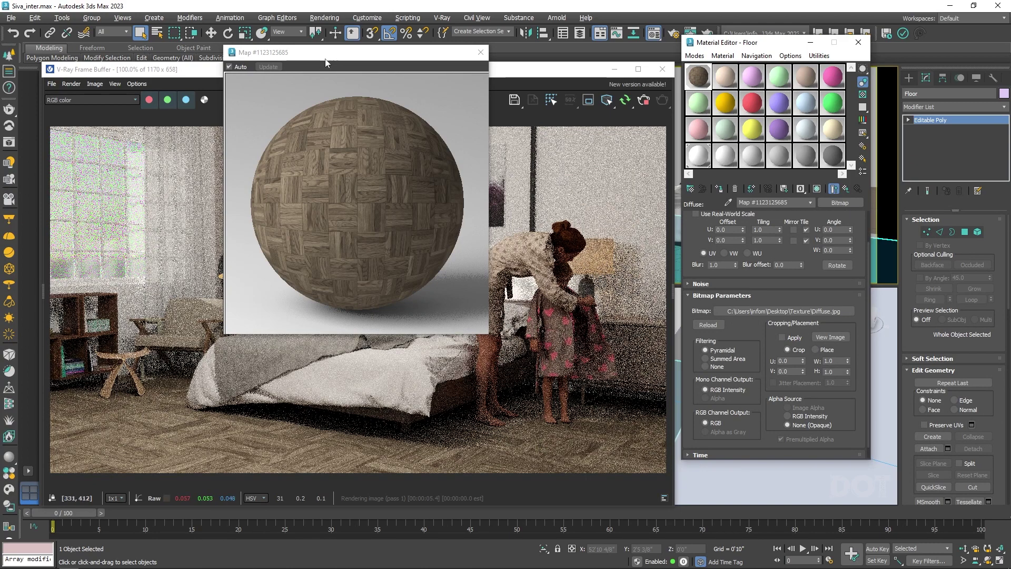
# Examine the diffuse bitmap's name and coordinate settings with the preview moved aside, and return to the Floor material.
pyautogui.moveTo(311, 52); pyautogui.dragTo(434, 28)
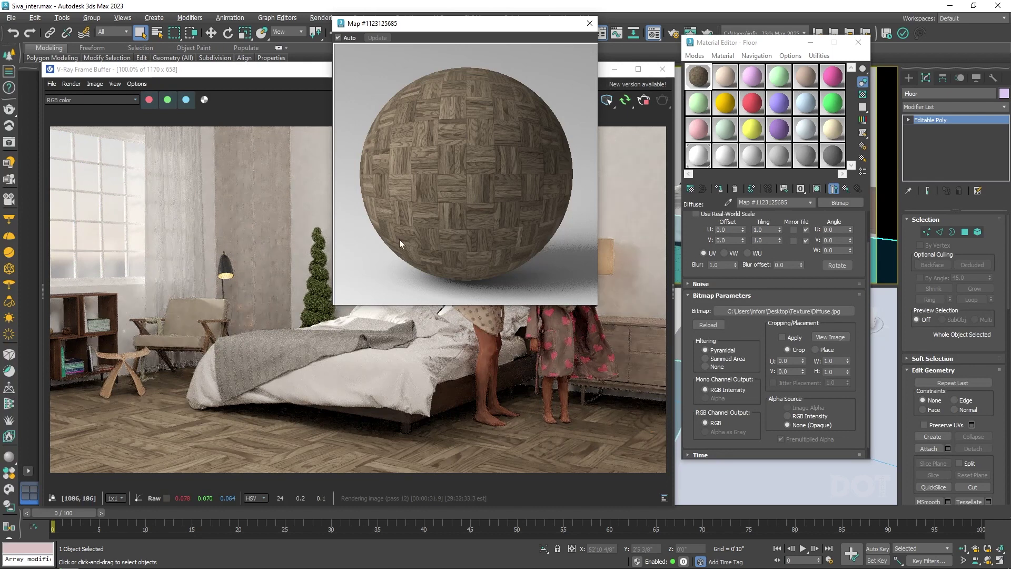
pyautogui.moveTo(739, 202); pyautogui.dragTo(789, 203)
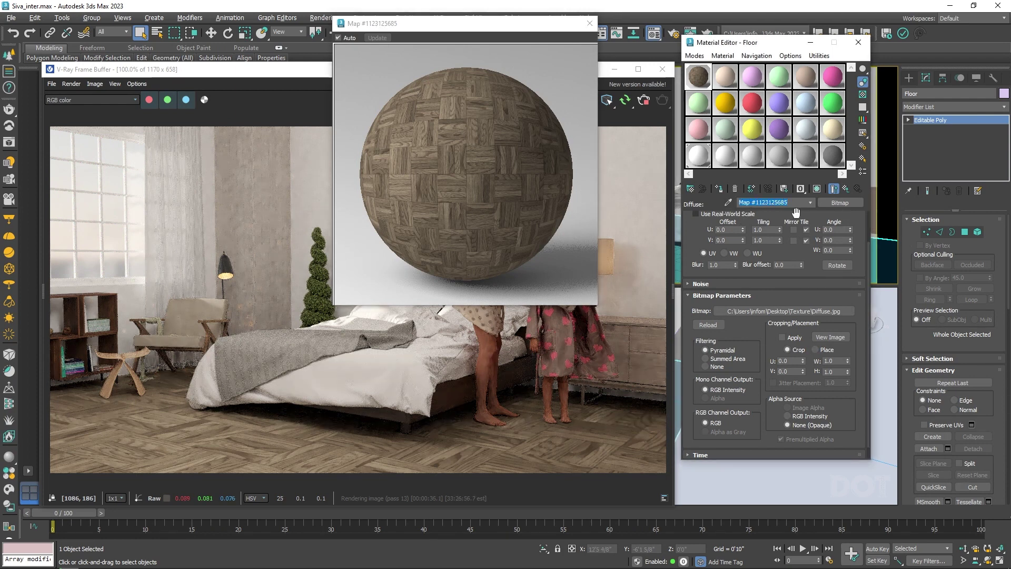
pyautogui.moveTo(766, 229); pyautogui.dragTo(749, 241)
pyautogui.scroll(2, 761, 238)
pyautogui.scroll(3, 777, 221)
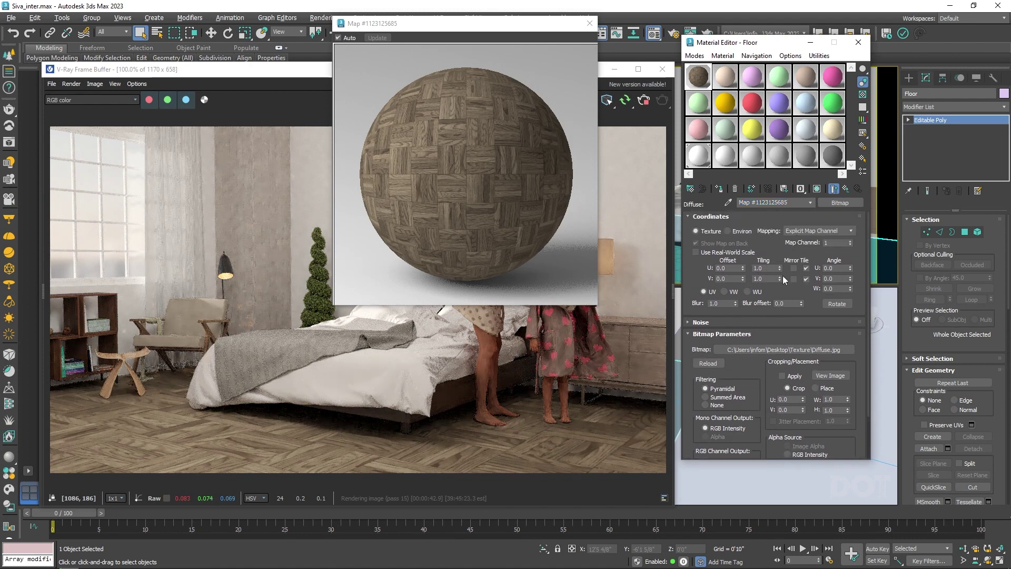
pyautogui.click(846, 189)
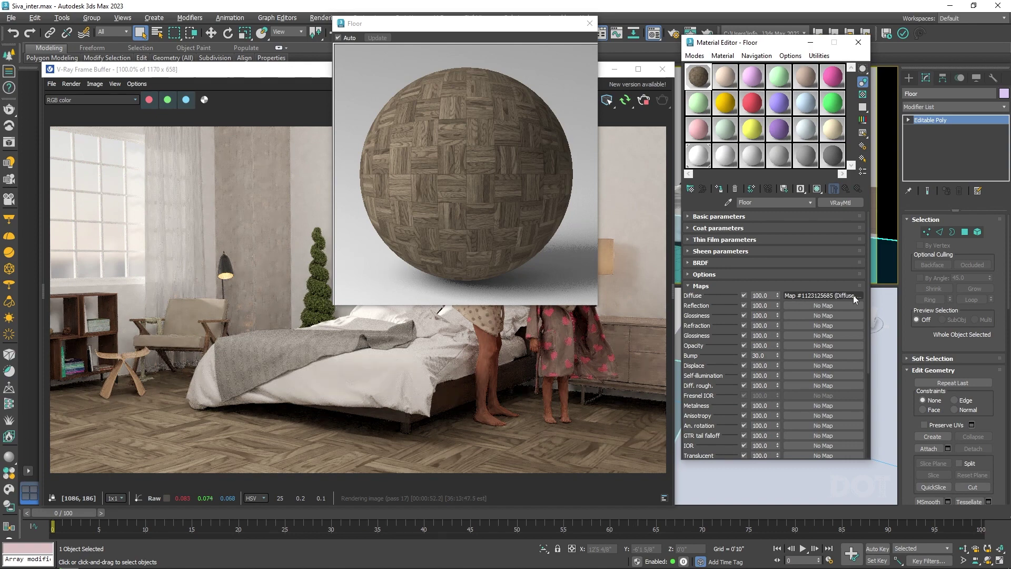
# Set the diffuse bitmap's U and V tiling to 5 and return to the Floor material's maps.
pyautogui.click(825, 296)
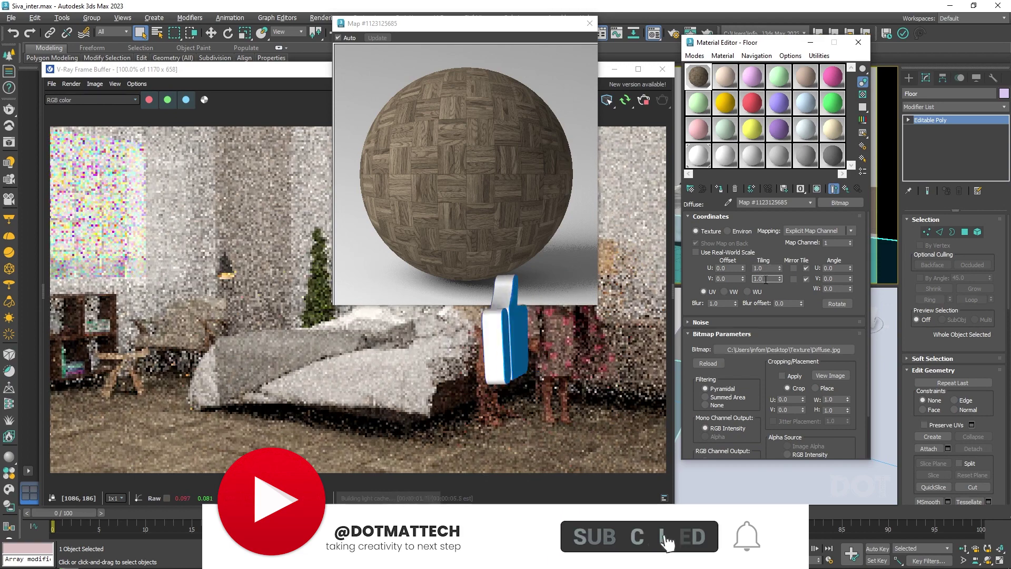
pyautogui.moveTo(765, 269); pyautogui.dragTo(745, 269)
pyautogui.write('5')
pyautogui.press('Tab')
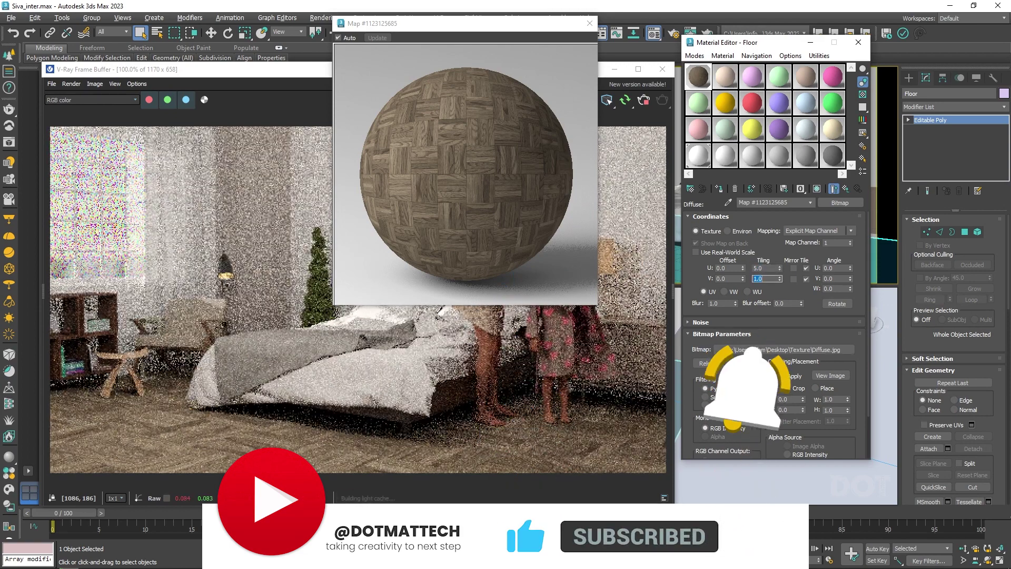
pyautogui.write('5')
pyautogui.press('Return')
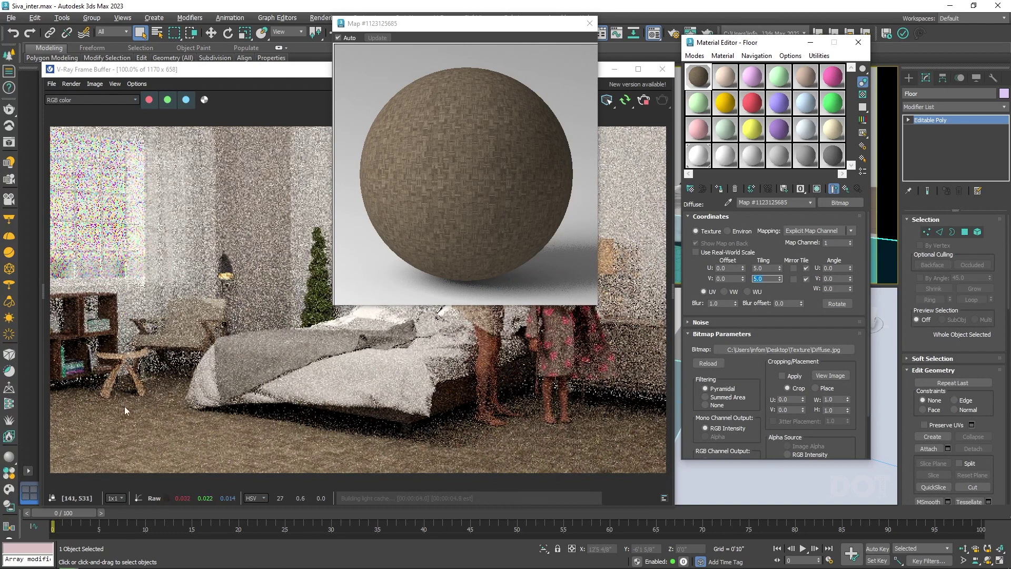
pyautogui.click(845, 189)
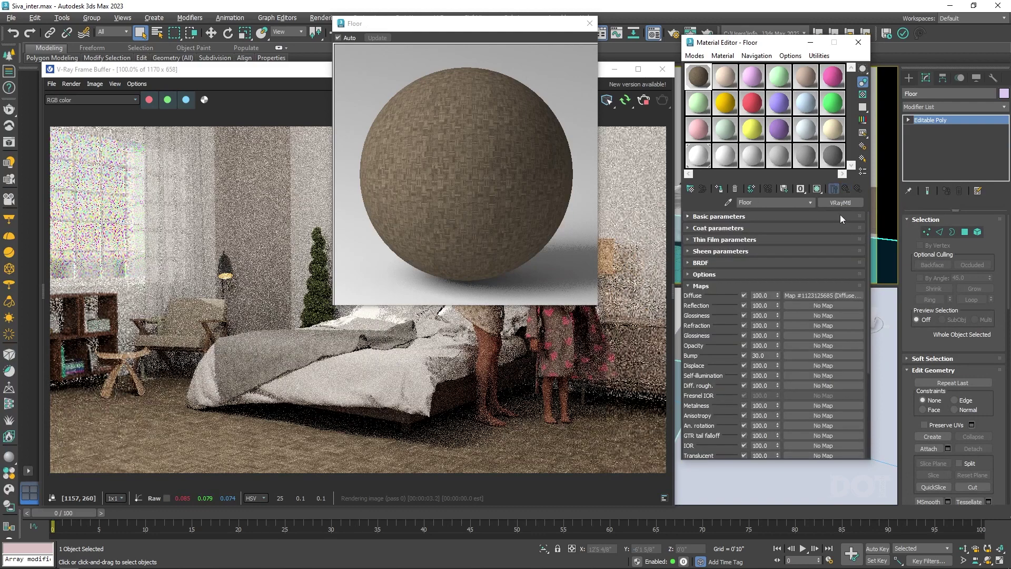
pyautogui.click(816, 307)
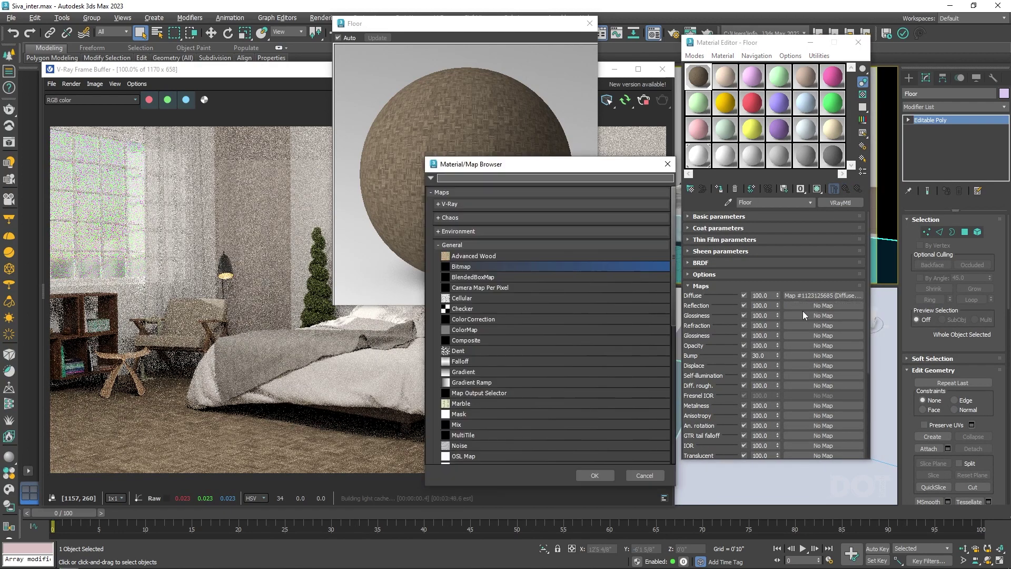
pyautogui.click(667, 164)
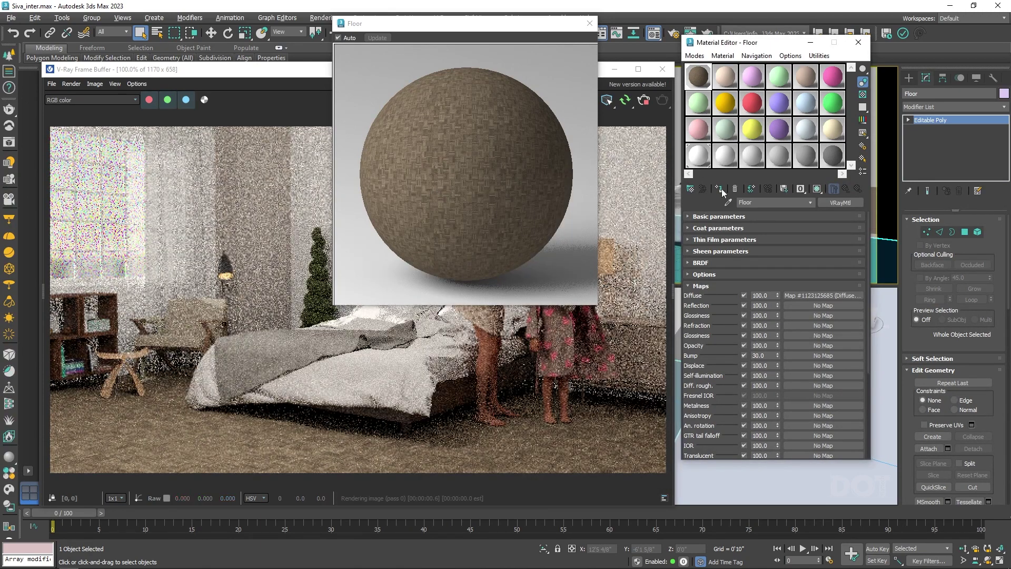
# Reset the diffuse bitmap's U and V tiling to 1 and return to the Floor material.
pyautogui.click(817, 296)
pyautogui.moveTo(768, 268); pyautogui.dragTo(688, 265)
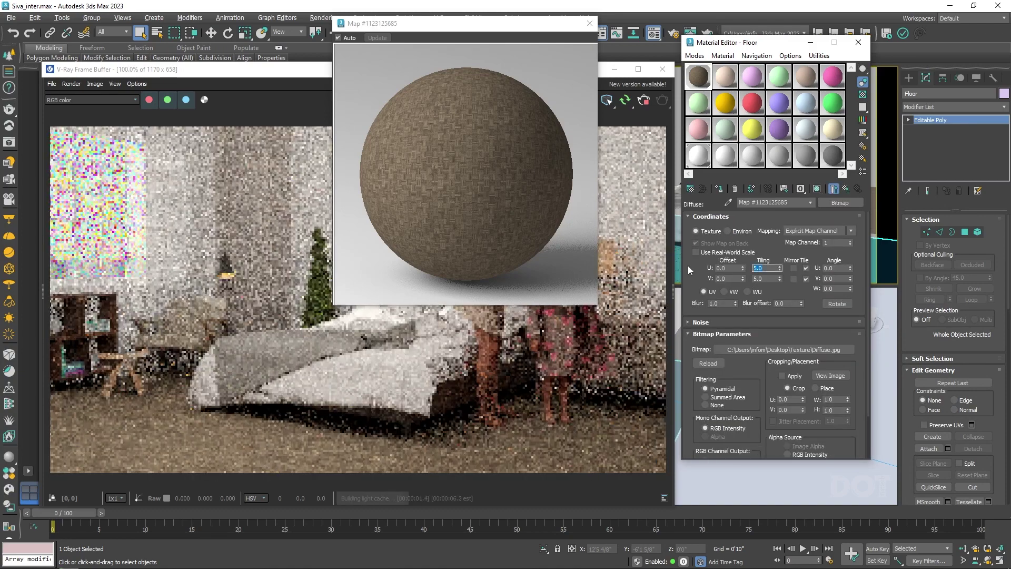
pyautogui.write('1')
pyautogui.press('Tab')
pyautogui.write('1')
pyautogui.press('Return')
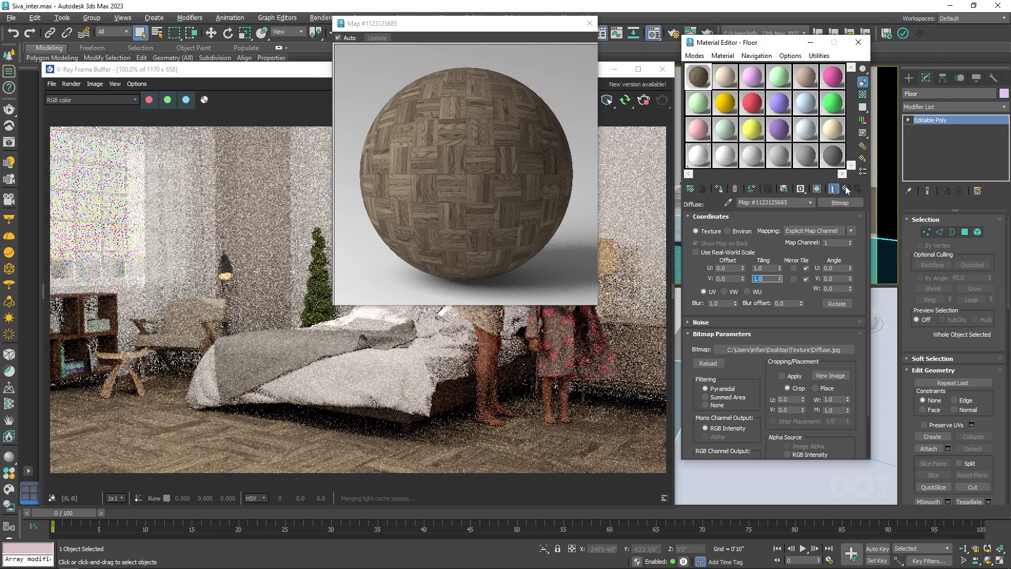
pyautogui.click(845, 189)
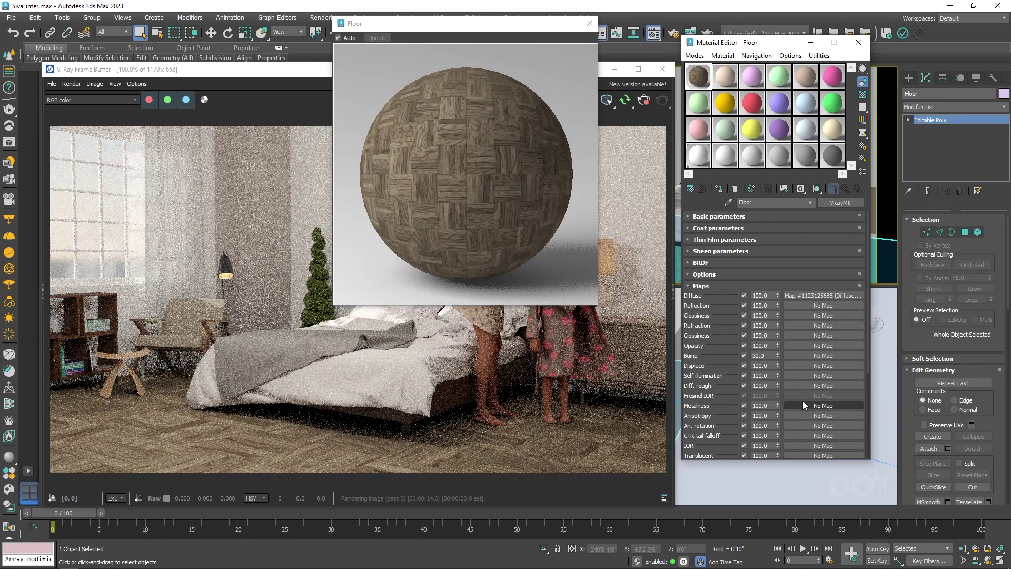
# Load the Reflection image as a Bitmap in the Floor material's Reflection map slot and return to the material.
pyautogui.click(821, 308)
pyautogui.doubleClick(482, 263)
pyautogui.click(699, 163)
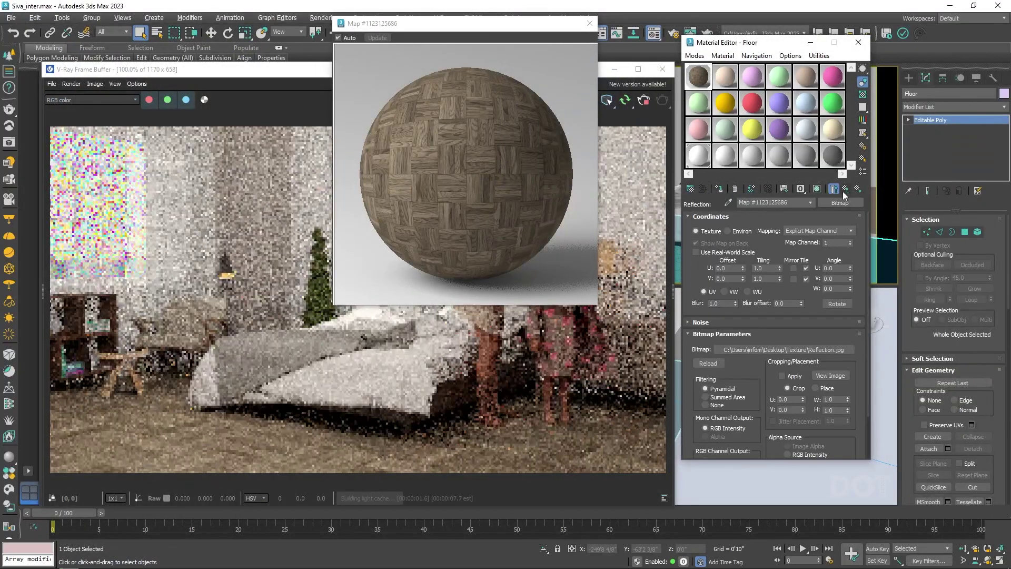
pyautogui.click(846, 190)
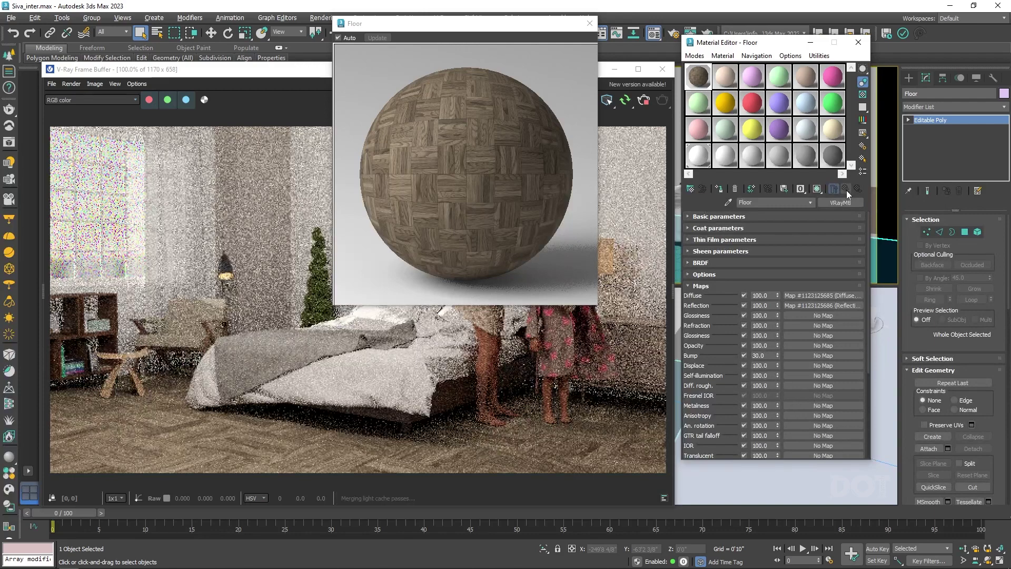
# Load the Glossiness image as a Bitmap in the reflection Glossiness map slot and return to the Floor material.
pyautogui.click(815, 315)
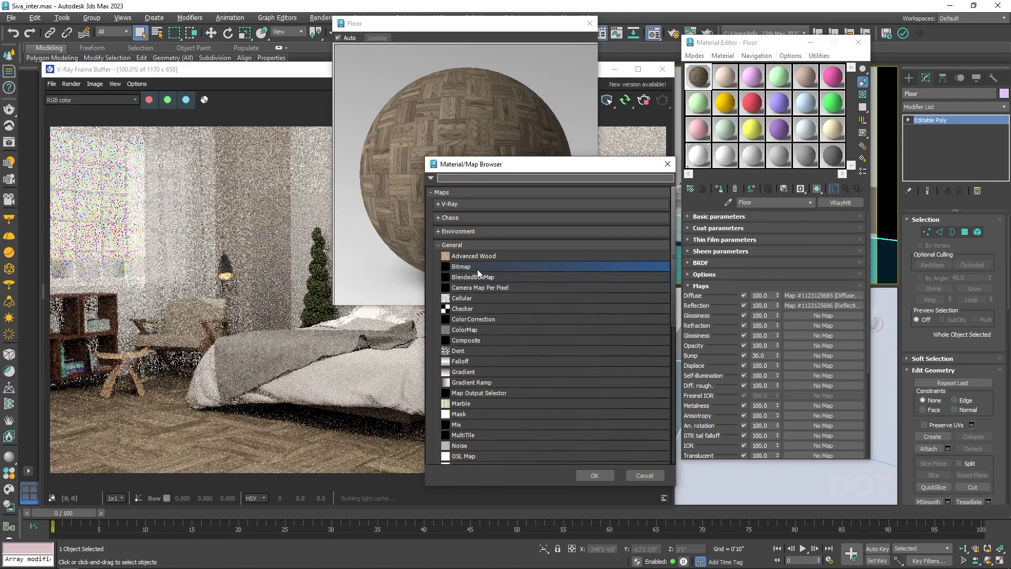
pyautogui.doubleClick(477, 267)
pyautogui.doubleClick(248, 140)
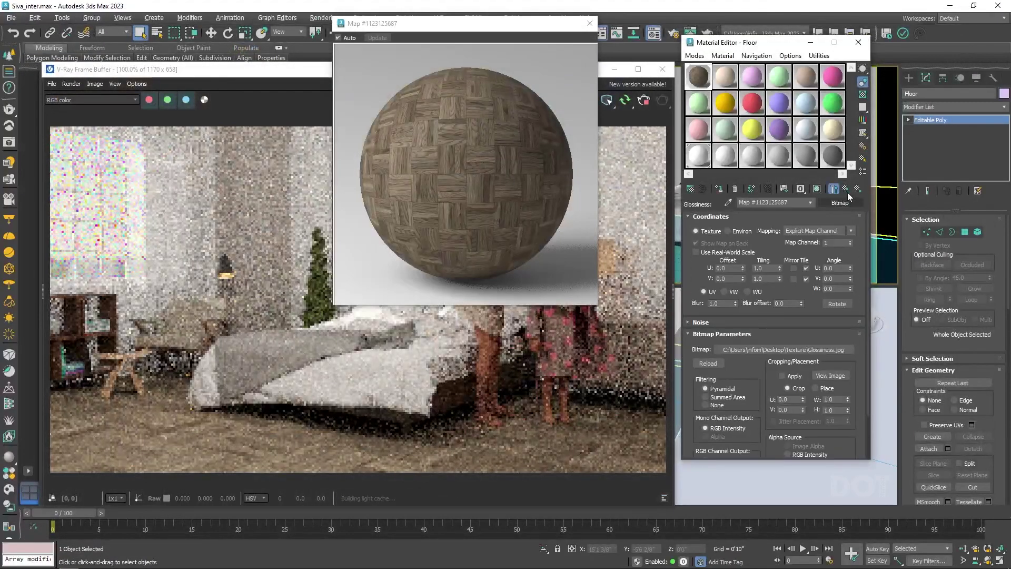
pyautogui.click(845, 189)
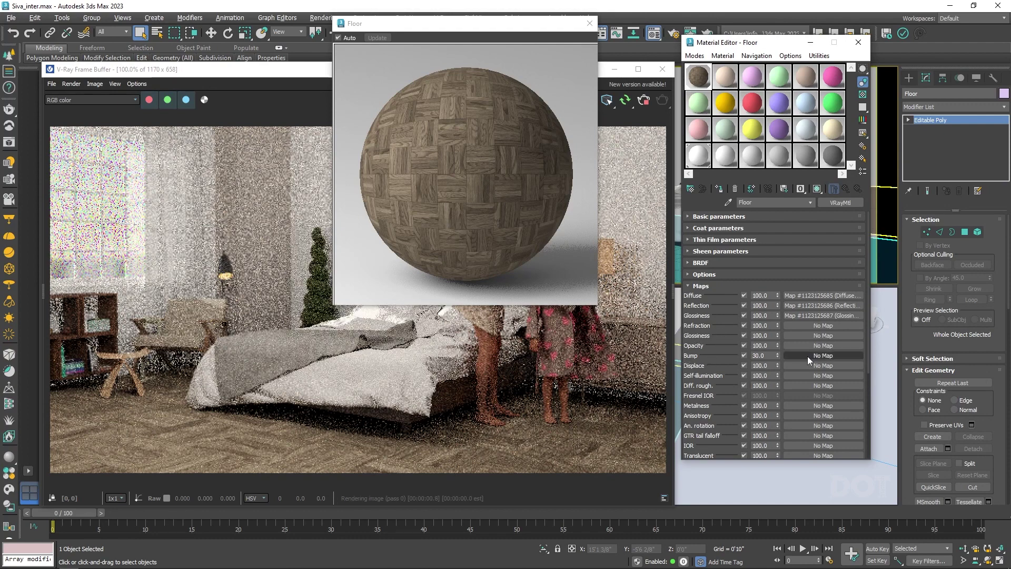
# Load Normal.jpg as a Bitmap in the Floor material's Bump map slot and the Roughness image in its Diff. rough. slot.
pyautogui.click(807, 356)
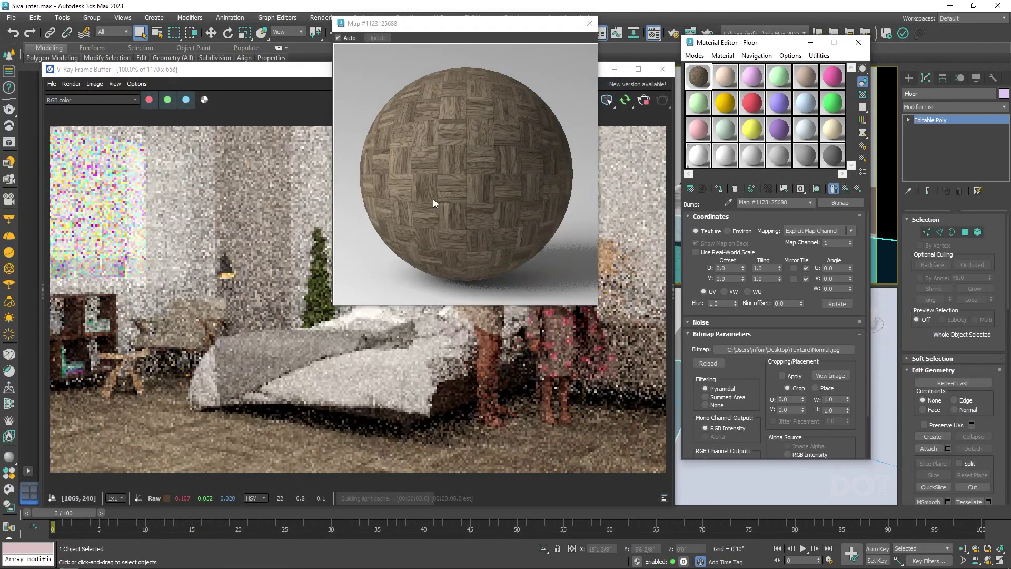
pyautogui.click(845, 189)
pyautogui.click(824, 385)
pyautogui.doubleClick(478, 266)
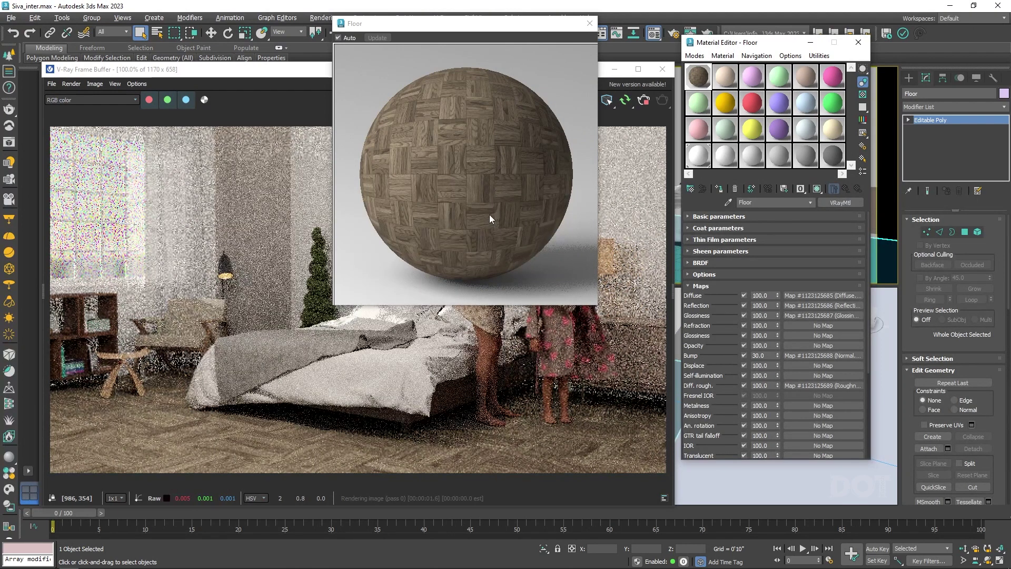
# Set the Floor material's reflection Glossiness and Reflection map amounts to 50.
pyautogui.doubleClick(758, 316)
pyautogui.write('50')
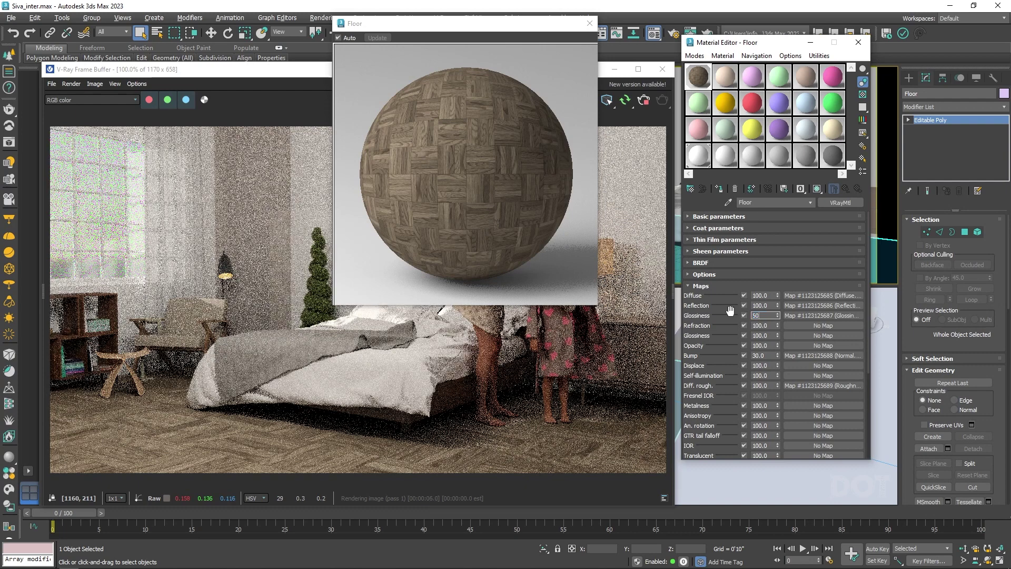
pyautogui.press('Return')
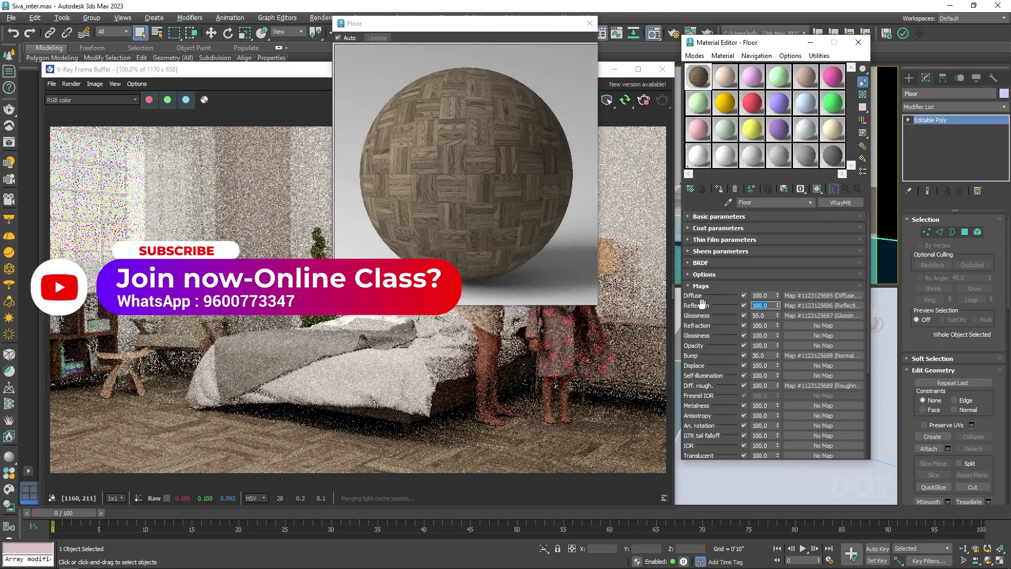
pyautogui.write('50')
pyautogui.press('Return')
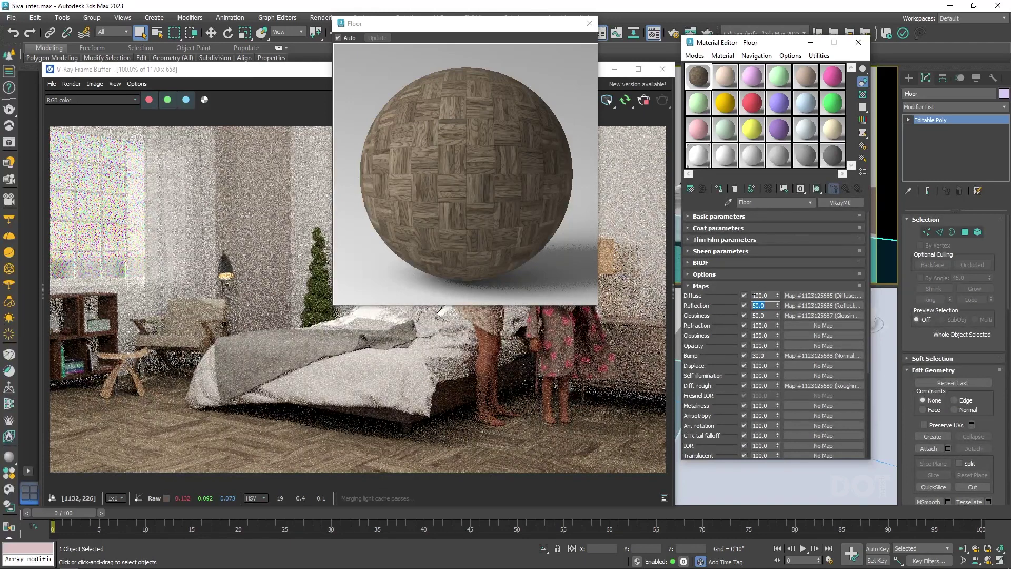
# Set the Floor material's Reflection color to pure white, RGB 255, in the basic parameters.
pyautogui.click(717, 217)
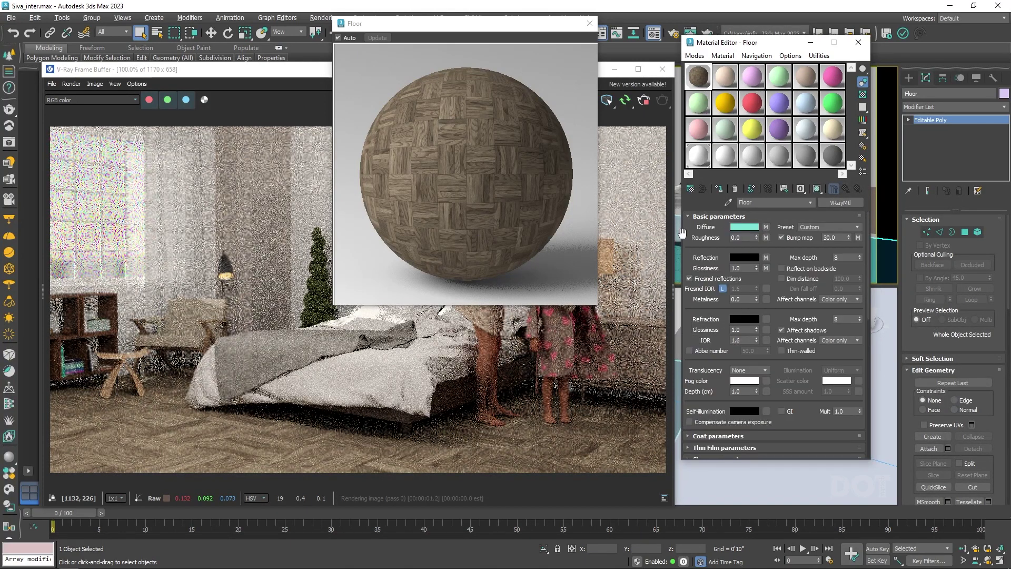
pyautogui.click(741, 258)
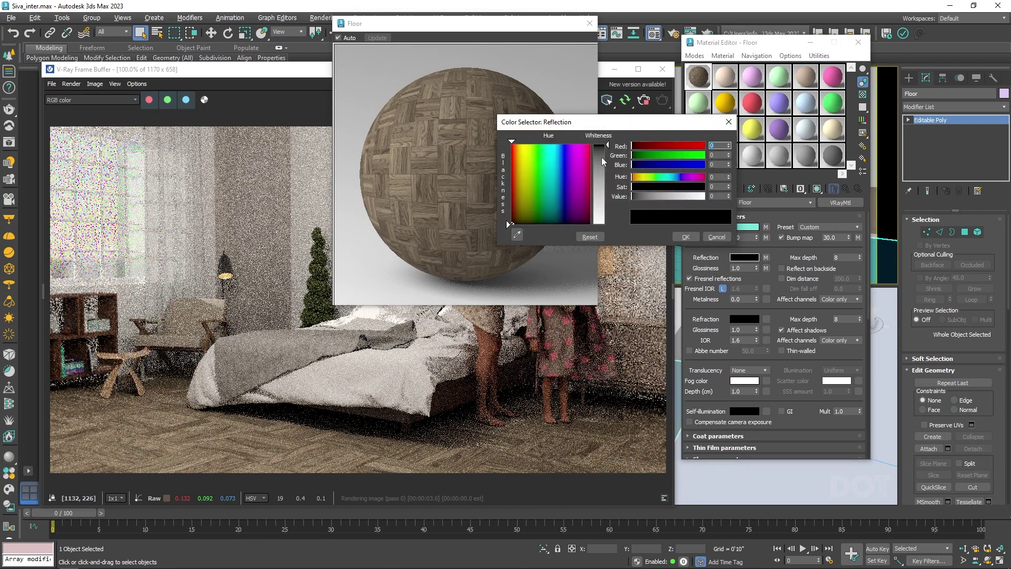
pyautogui.moveTo(602, 156); pyautogui.dragTo(603, 225)
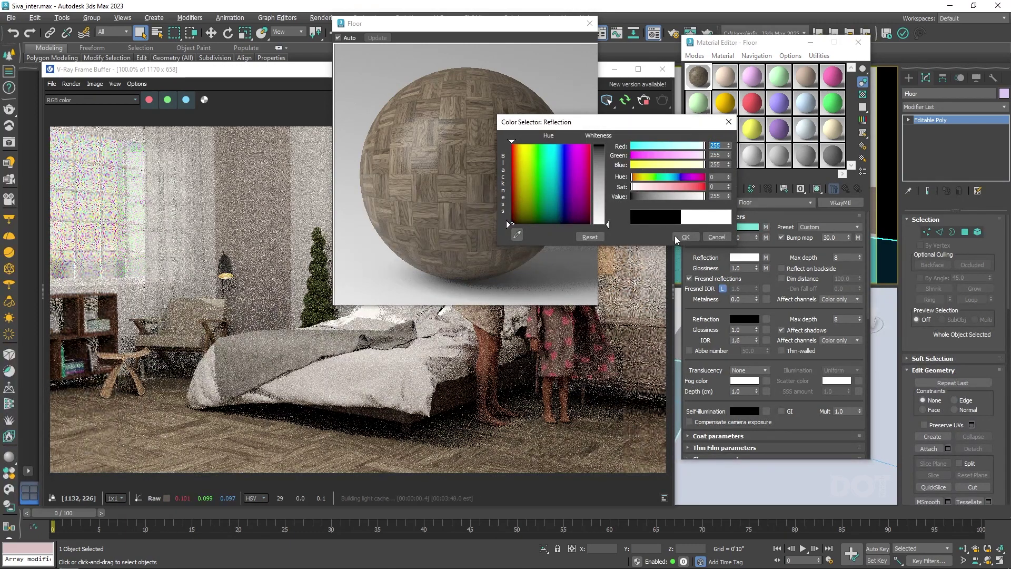
pyautogui.click(682, 238)
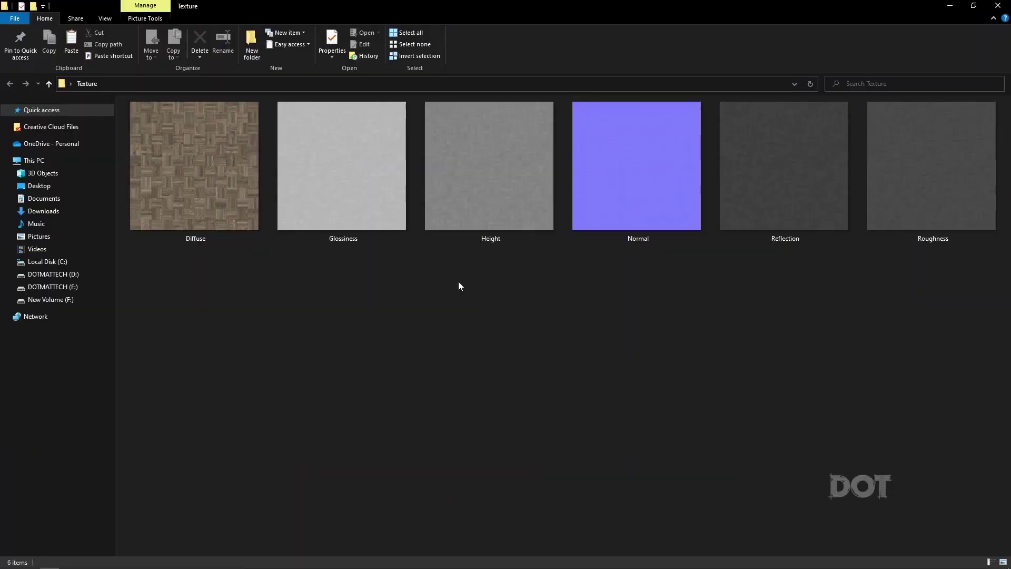
# Compare the Glossiness and Reflection images in the Texture folder.
pyautogui.click(329, 195)
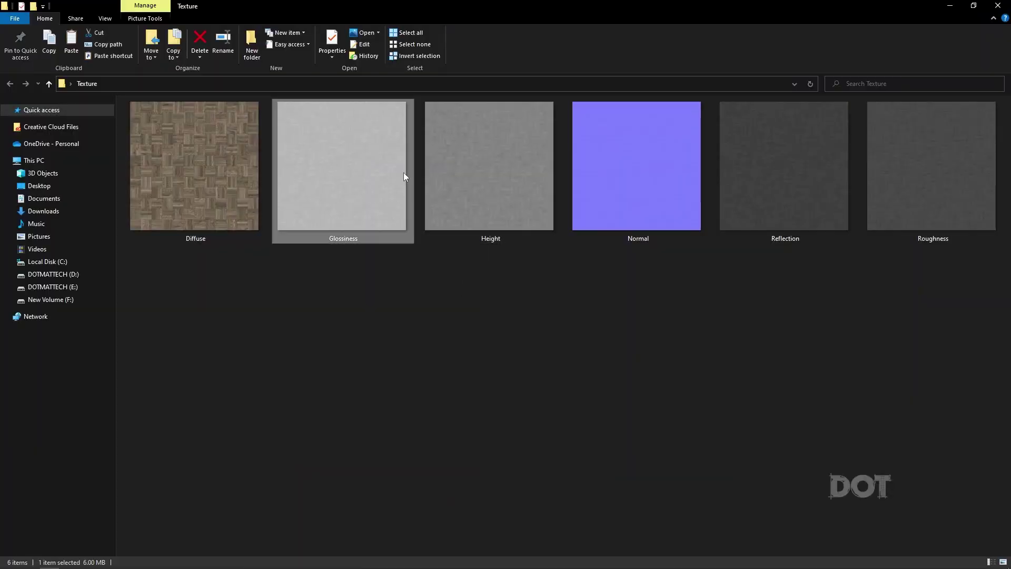
pyautogui.click(780, 150)
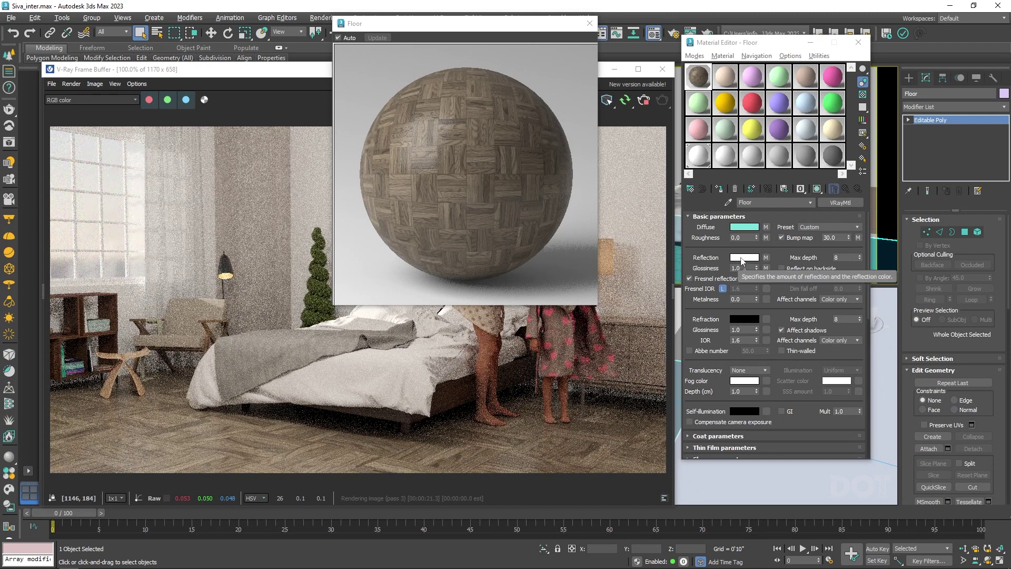
# Set the Floor material's Reflection map amount to 0 and close the enlarged material preview.
pyautogui.click(728, 216)
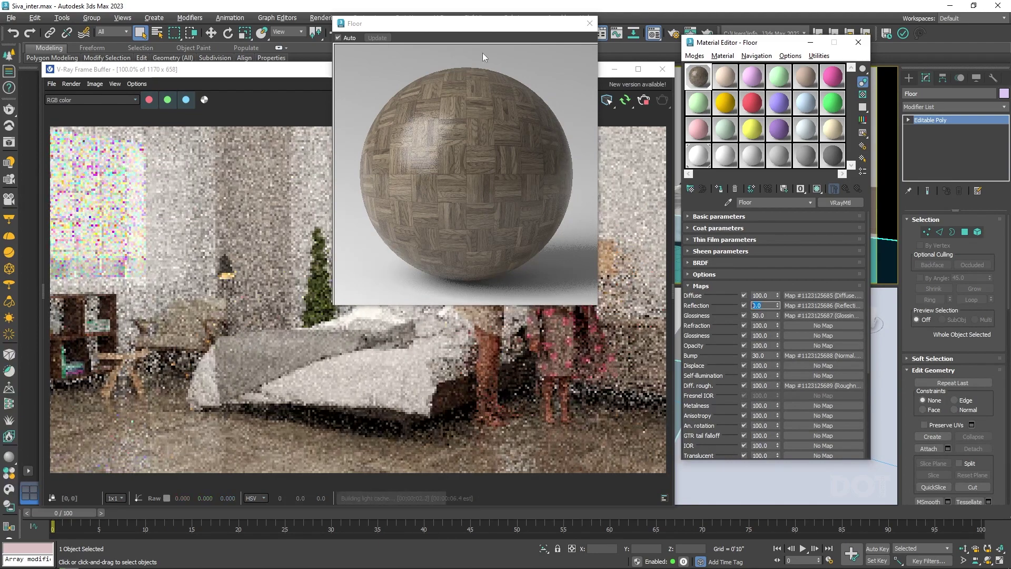
pyautogui.moveTo(483, 23); pyautogui.dragTo(869, 50)
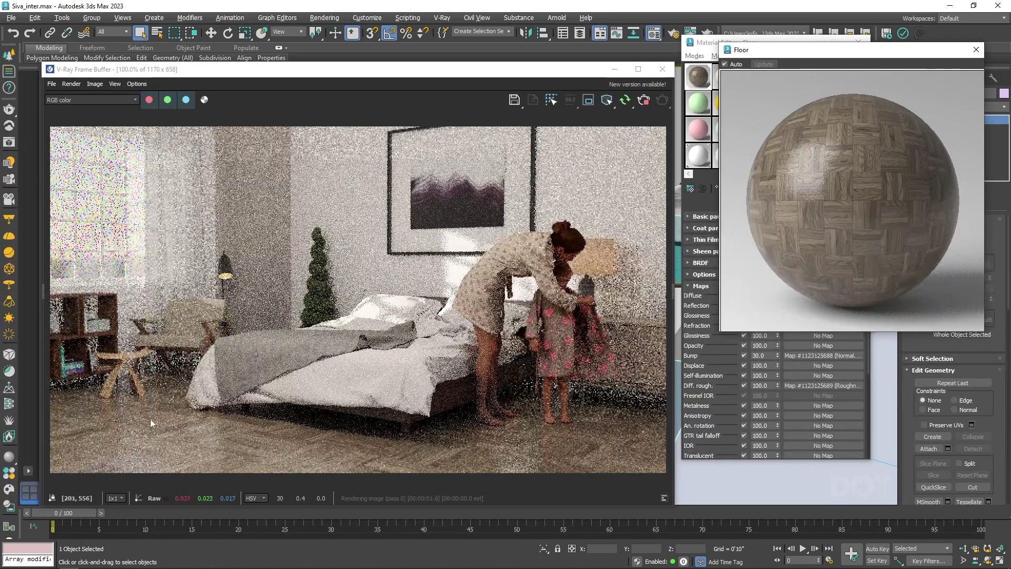
pyautogui.click(976, 50)
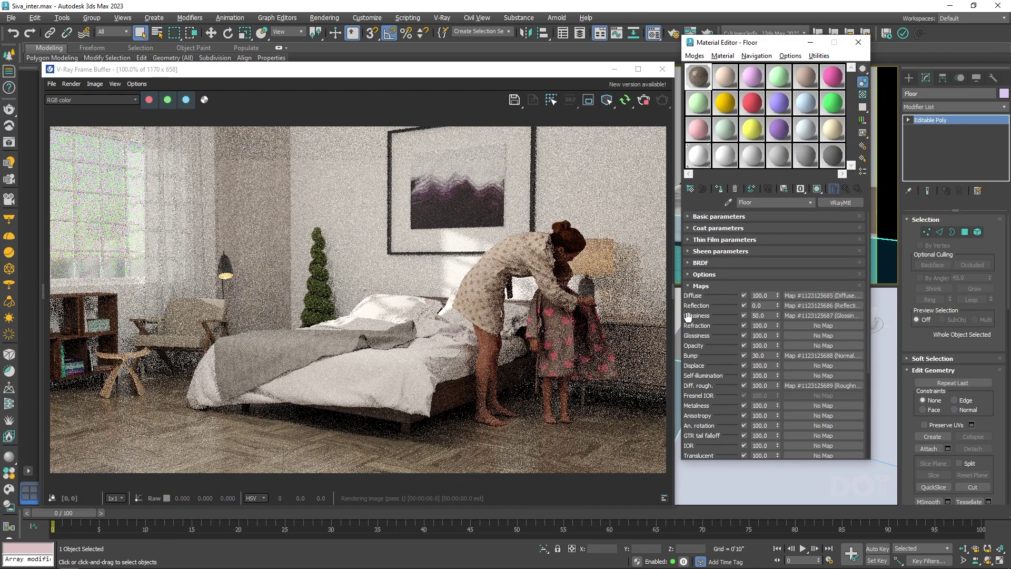
# Try a reflection Glossiness map amount of 0 on the Floor material.
pyautogui.doubleClick(761, 315)
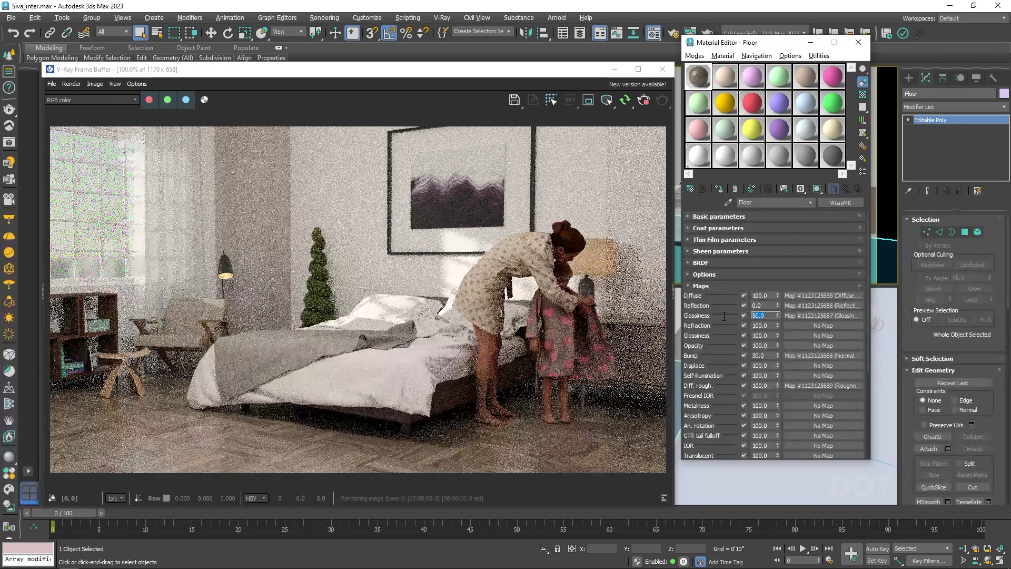
pyautogui.write('0')
pyautogui.press('Return')
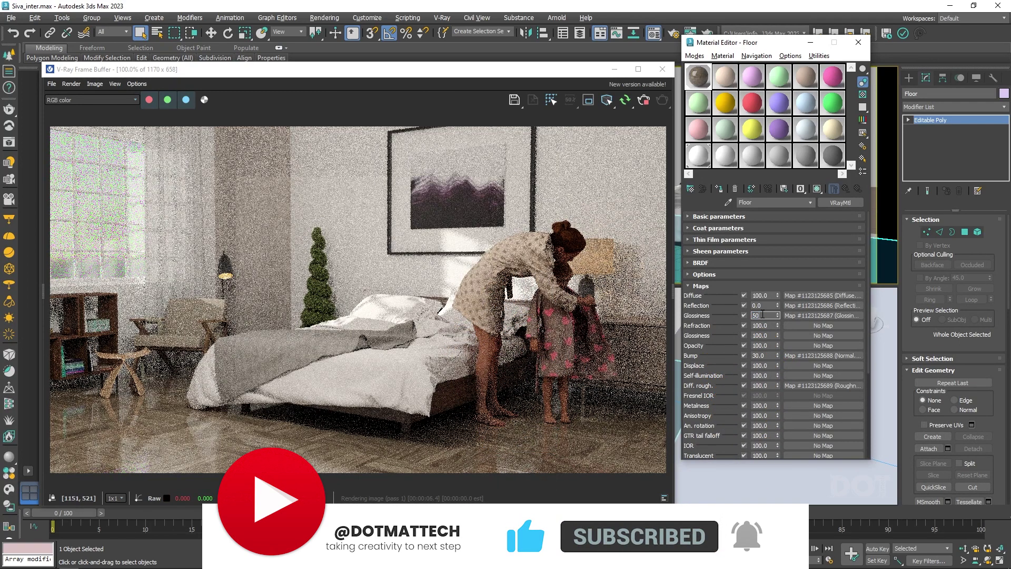
# Set the Floor material's Glossiness map amount to 50 and its Reflection map amount to 60.
pyautogui.write('50')
pyautogui.press('Return')
pyautogui.hotkey('shift', 'Tab')
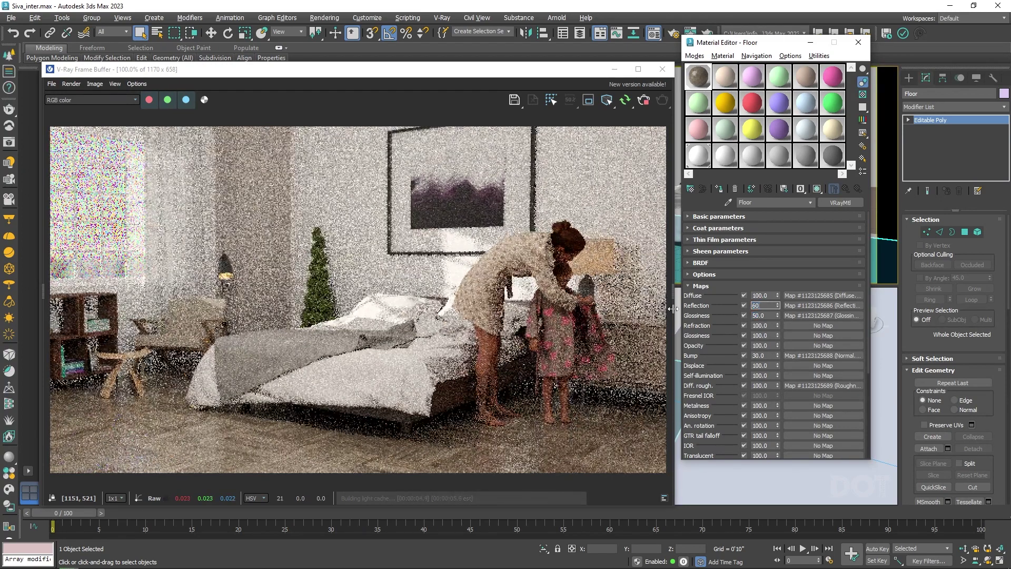
pyautogui.write('50')
pyautogui.press('Return')
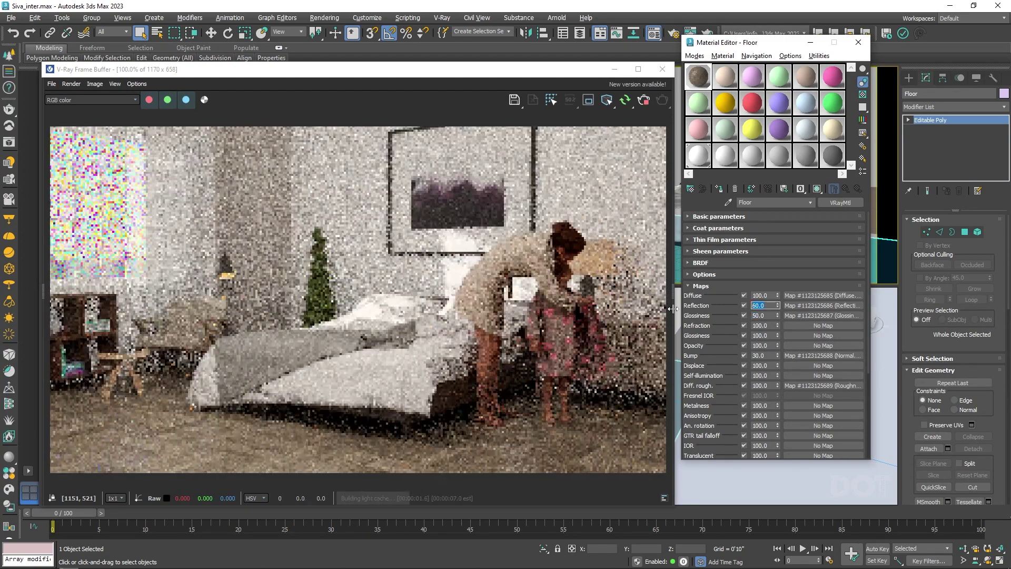
pyautogui.write('60')
pyautogui.press('Return')
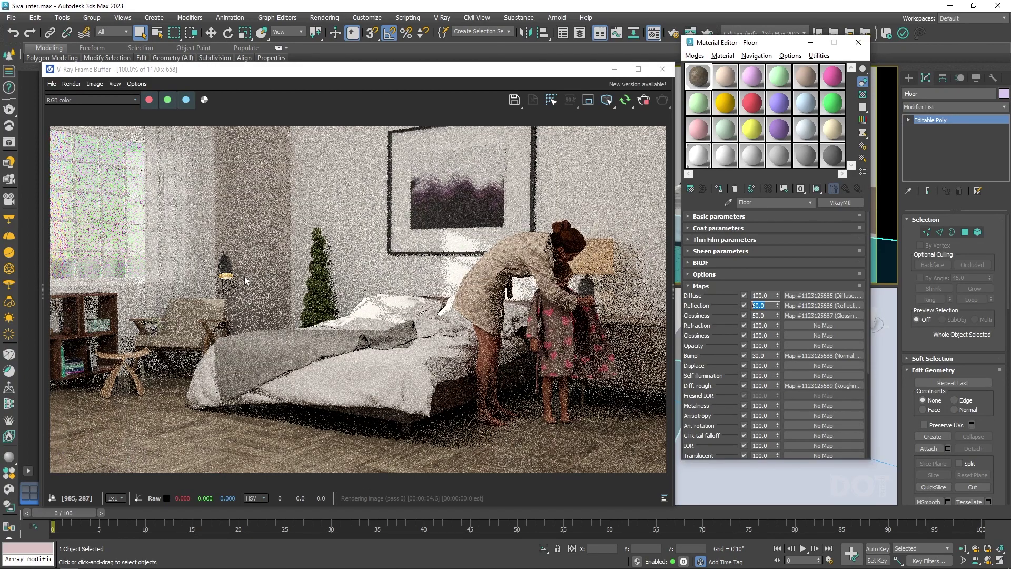
# Close the Material Editor and V-Ray Frame Buffer, and isolate the Floor object in a maximized Perspective view.
pyautogui.click(858, 43)
pyautogui.click(662, 69)
pyautogui.hotkey('alt', 'w')
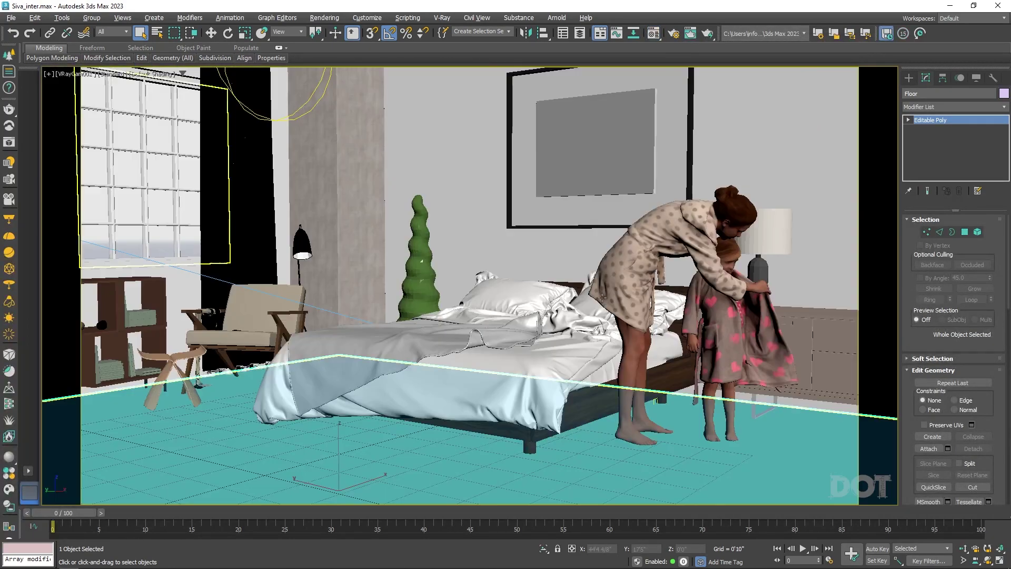
pyautogui.hotkey('alt', 'q')
pyautogui.hotkey('alt', 'w')
pyautogui.click(517, 410)
pyautogui.hotkey('alt', 'w')
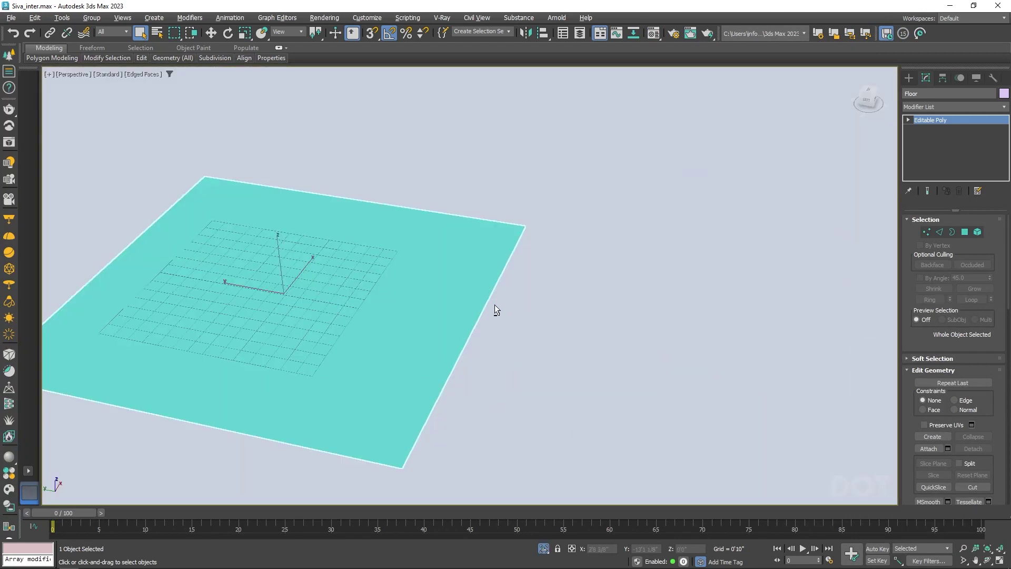
pyautogui.press('z')
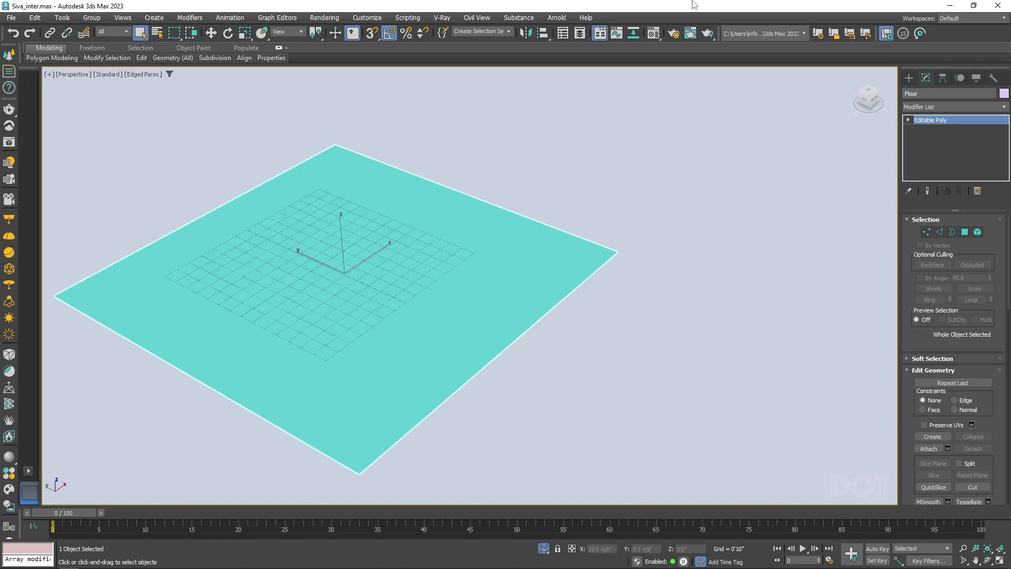
# Show the Floor material shaded in the viewport, close the Material Editor and inspect the parquet pattern up close.
pyautogui.click(654, 33)
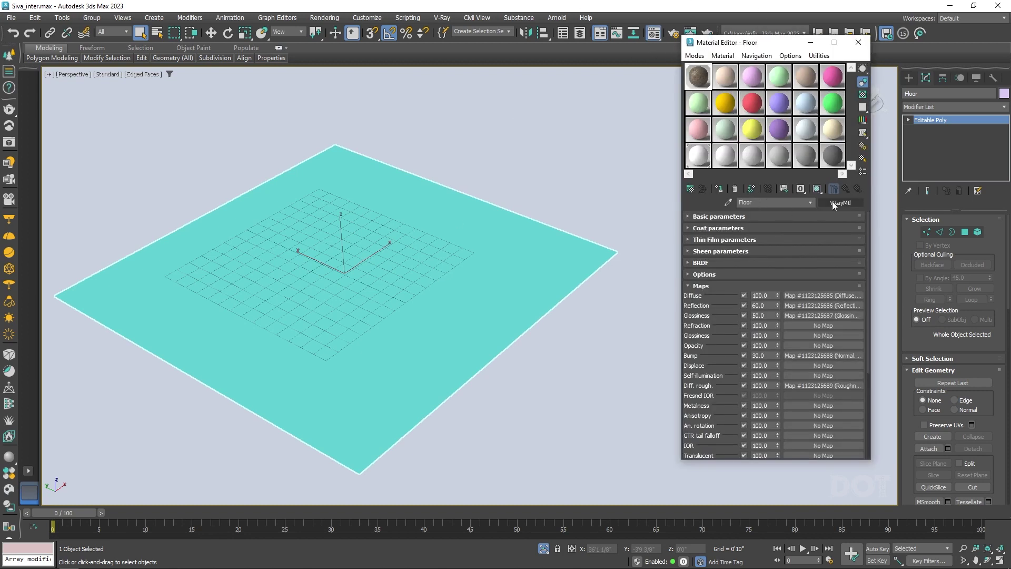
pyautogui.click(817, 189)
pyautogui.click(858, 42)
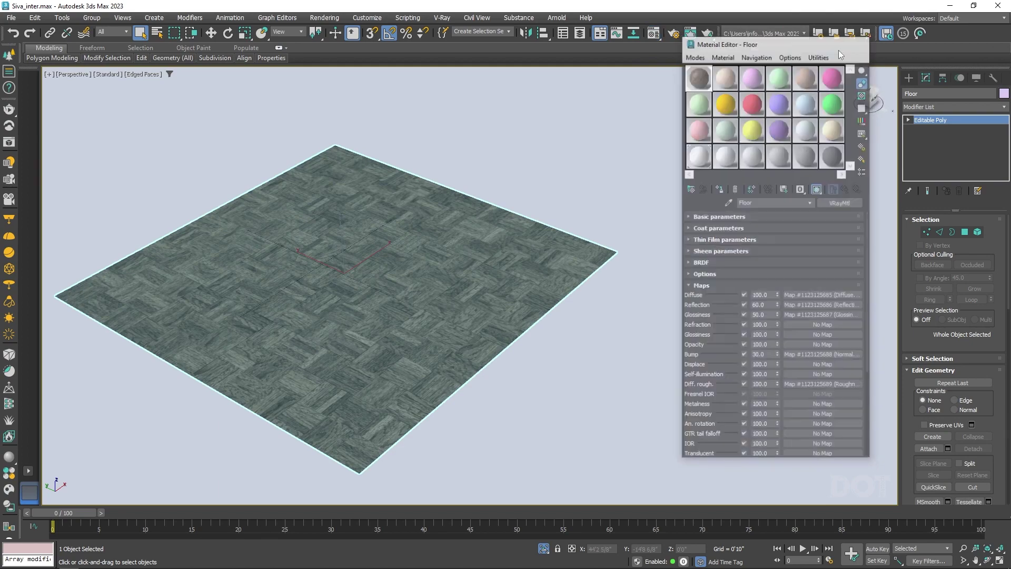
pyautogui.keyDown('alt'); pyautogui.moveTo(391, 275); pyautogui.dragTo(445, 296, button='middle'); pyautogui.keyUp('alt')
pyautogui.scroll(5, 445, 296)
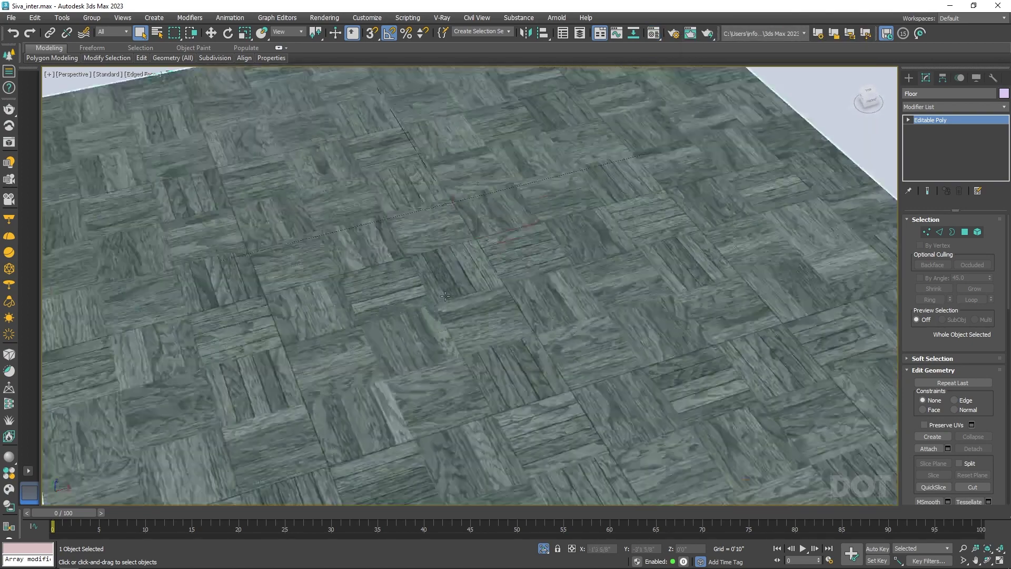
pyautogui.scroll(-6, 445, 296)
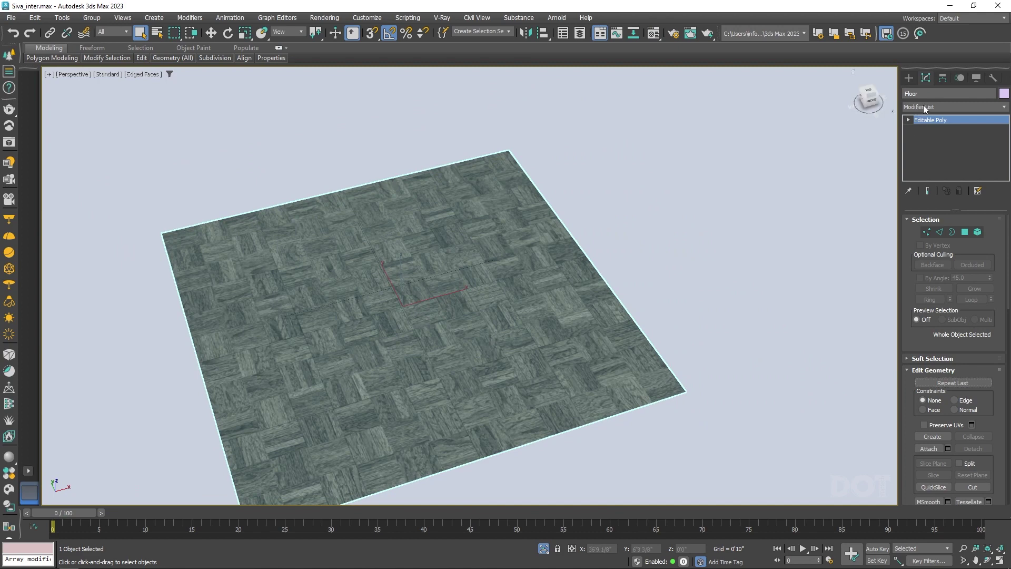
# Add a UVW Map modifier to the Floor and switch it off and on again to compare the mapping.
pyautogui.click(924, 107)
pyautogui.press('u')
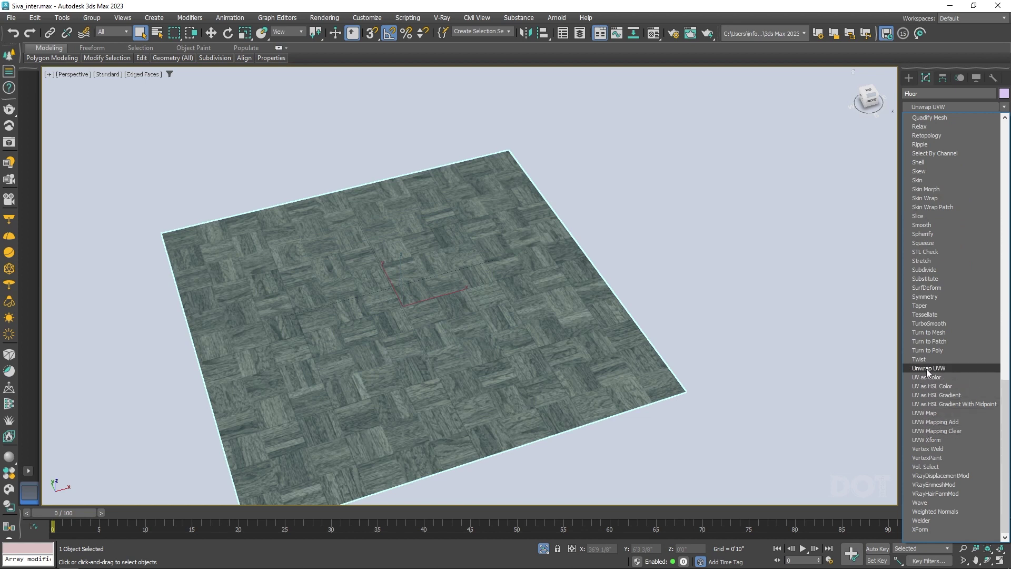
pyautogui.click(922, 413)
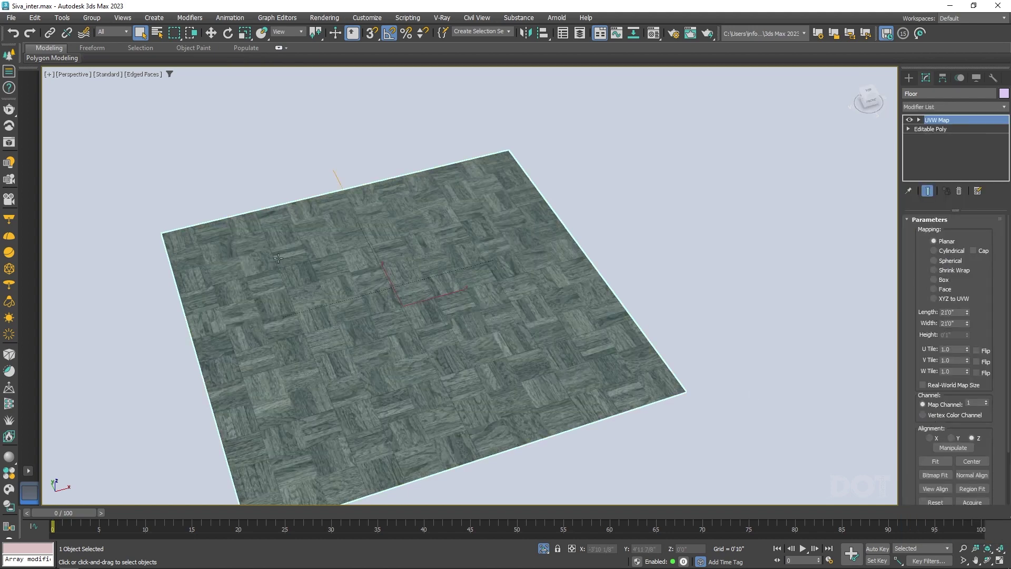
pyautogui.click(909, 120)
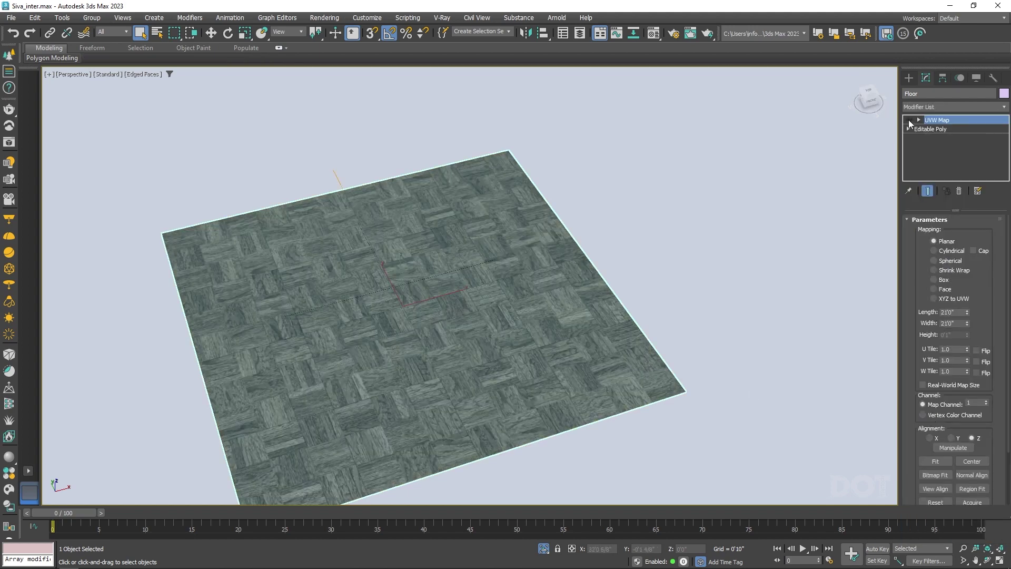
pyautogui.click(909, 120)
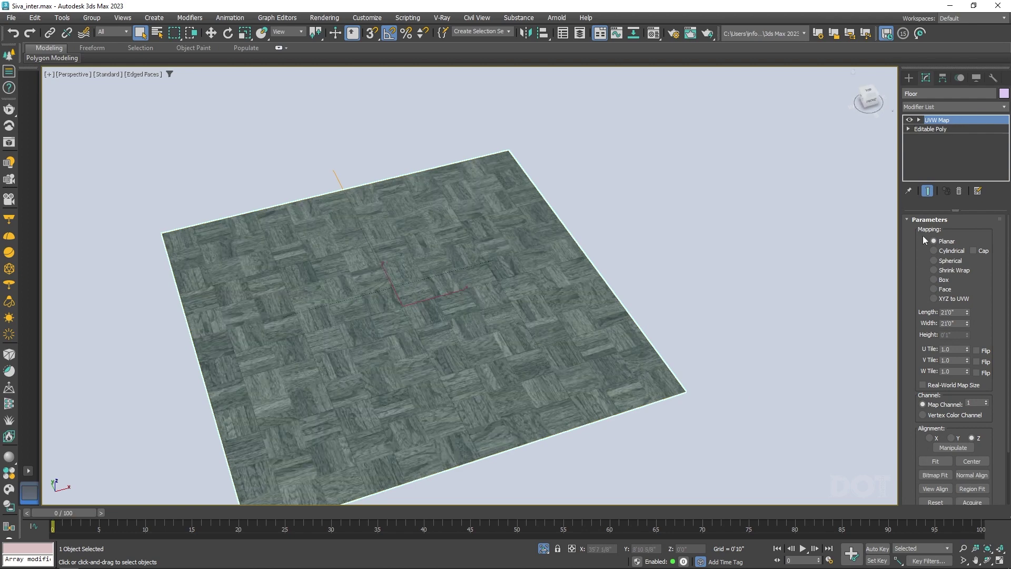
pyautogui.keyDown('alt'); pyautogui.moveTo(465, 298); pyautogui.dragTo(537, 285, button='middle'); pyautogui.keyUp('alt')
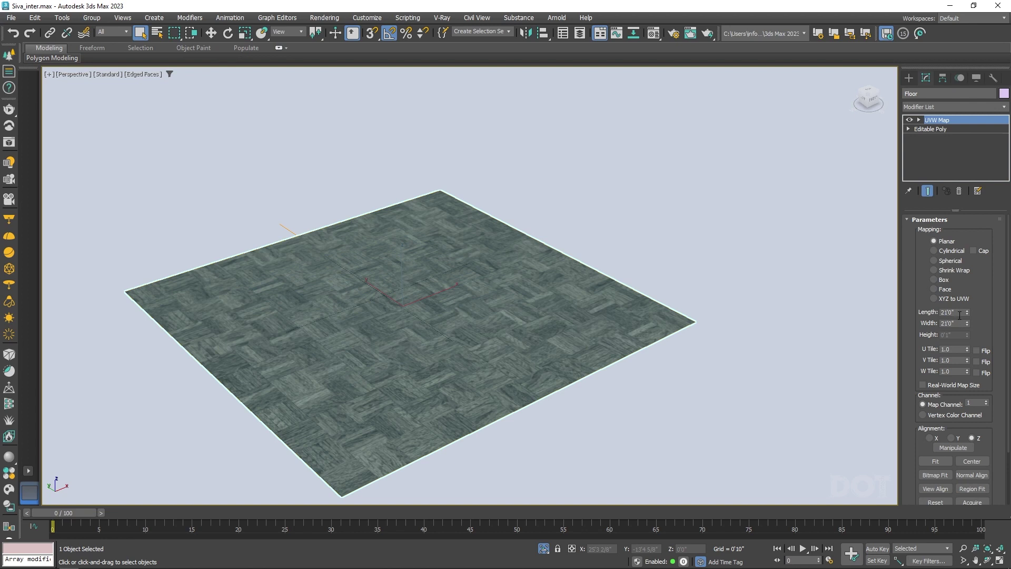
# Set the planar UVW Map's length and width to 30'0".
pyautogui.click(963, 313)
pyautogui.write('30')
pyautogui.press('Tab')
pyautogui.write('30')
pyautogui.press('Return')
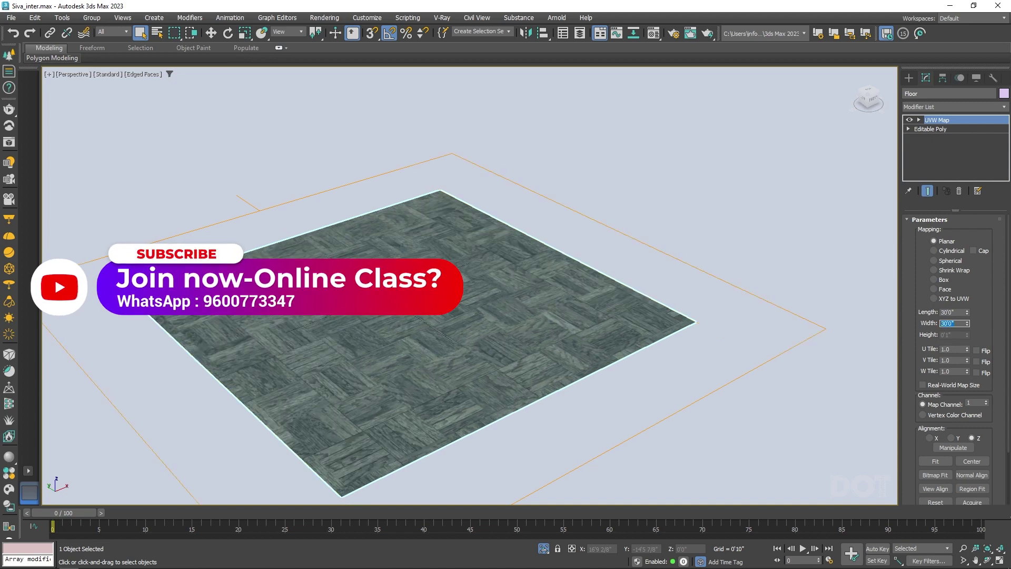
# Set the planar UVW Map's length and width to 10'0" and inspect the parquet scale.
pyautogui.write('10')
pyautogui.press('Tab')
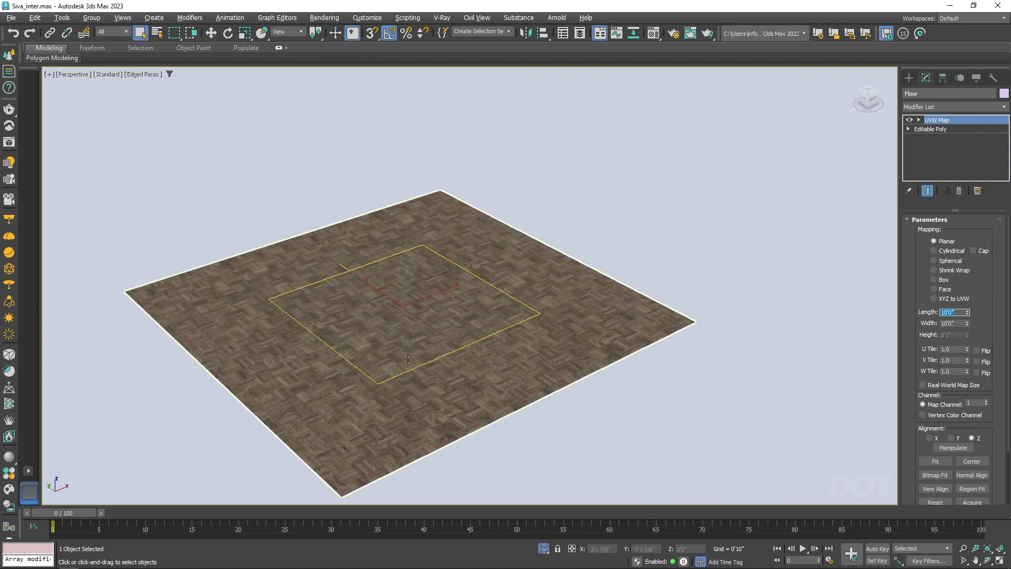
pyautogui.keyDown('alt'); pyautogui.moveTo(369, 274); pyautogui.dragTo(356, 331, button='middle'); pyautogui.keyUp('alt')
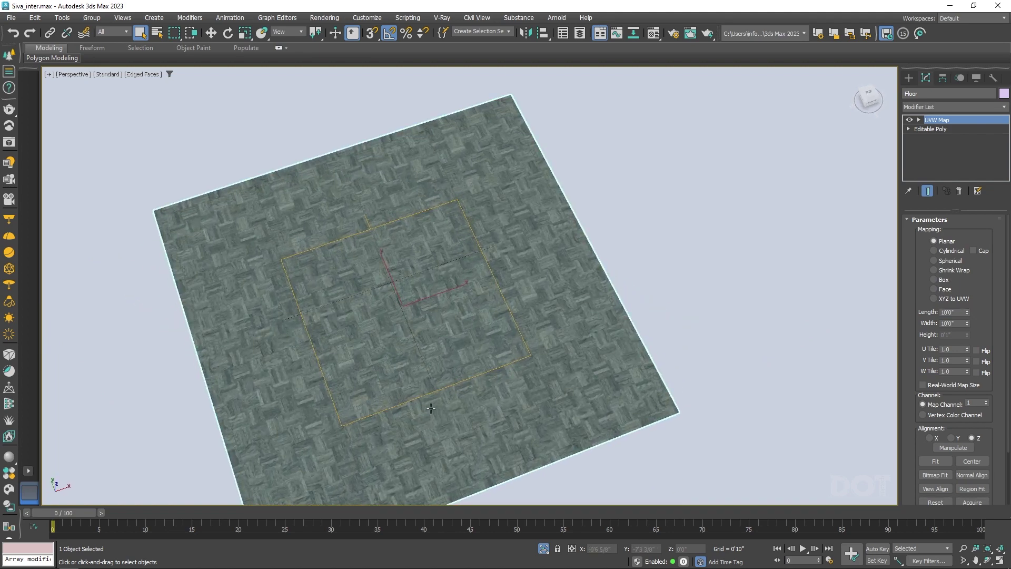
# Set the planar UVW Map's length and width to 21'0".
pyautogui.moveTo(956, 313); pyautogui.dragTo(807, 318)
pyautogui.write('21')
pyautogui.press('Tab')
pyautogui.write('21')
pyautogui.press('Return')
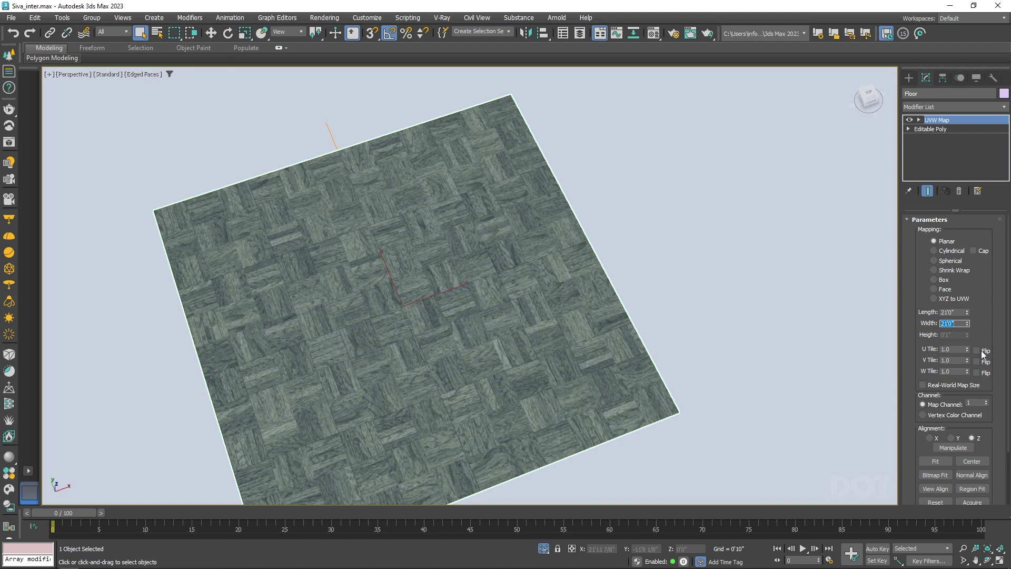
# Set the Floor's UVW Map U and V tiling to 2.0 and inspect the parquet scale.
pyautogui.moveTo(956, 349); pyautogui.dragTo(888, 349)
pyautogui.write('2')
pyautogui.press('Return')
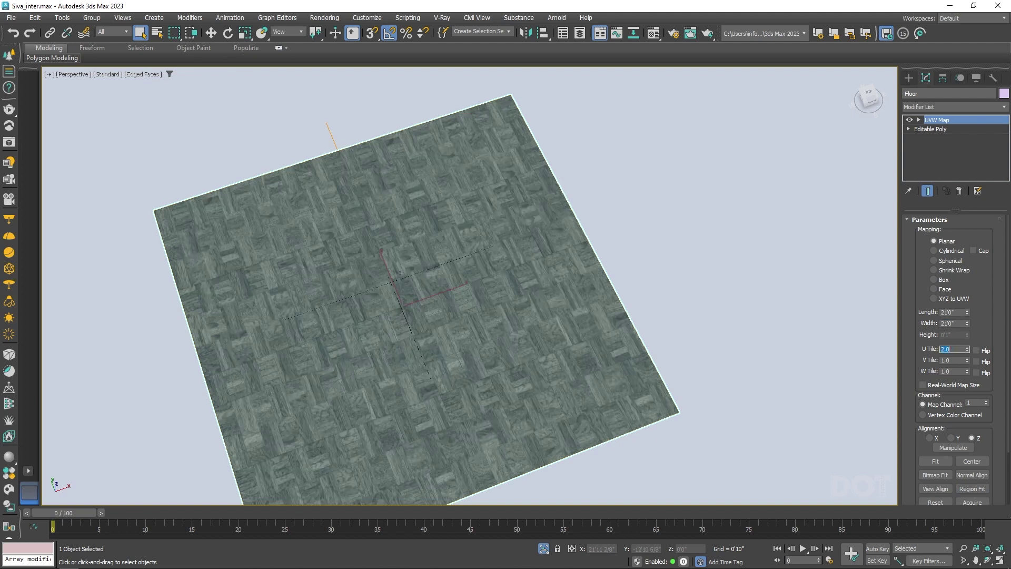
pyautogui.press('Tab')
pyautogui.write('2')
pyautogui.press('Return')
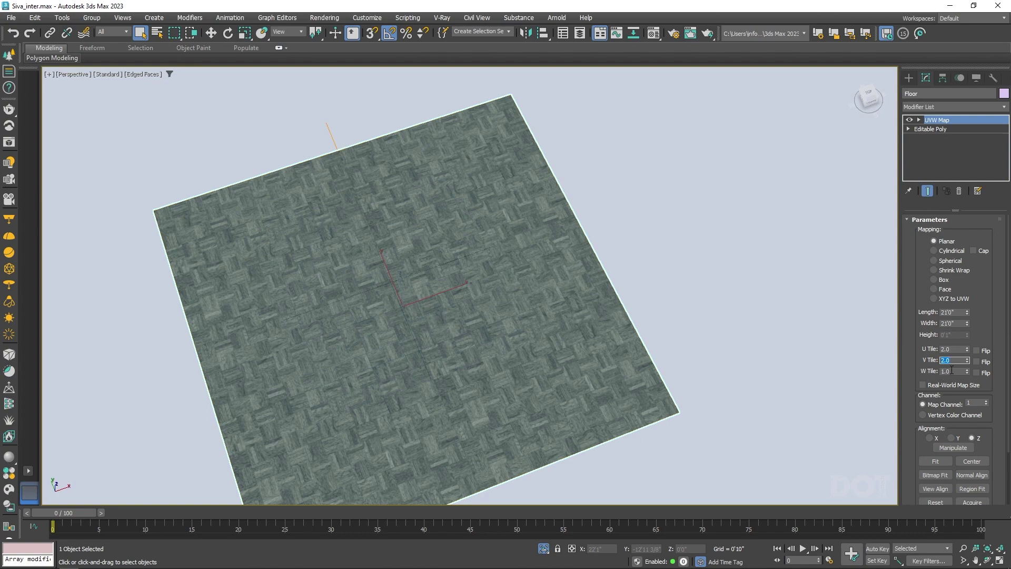
pyautogui.keyDown('alt'); pyautogui.moveTo(382, 351); pyautogui.dragTo(369, 327, button='middle'); pyautogui.keyUp('alt')
pyautogui.keyDown('alt'); pyautogui.moveTo(534, 235); pyautogui.dragTo(525, 240, button='middle'); pyautogui.keyUp('alt')
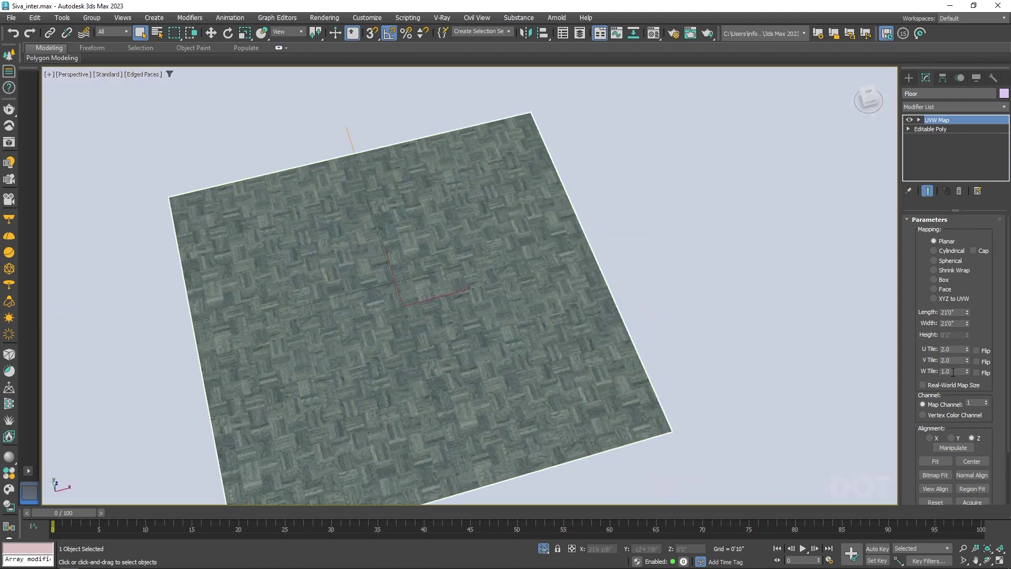
# Set the UVW Map's U and V tiling back to 1.0.
pyautogui.doubleClick(958, 349)
pyautogui.write('1')
pyautogui.press('Tab')
pyautogui.write('1')
pyautogui.press('Return')
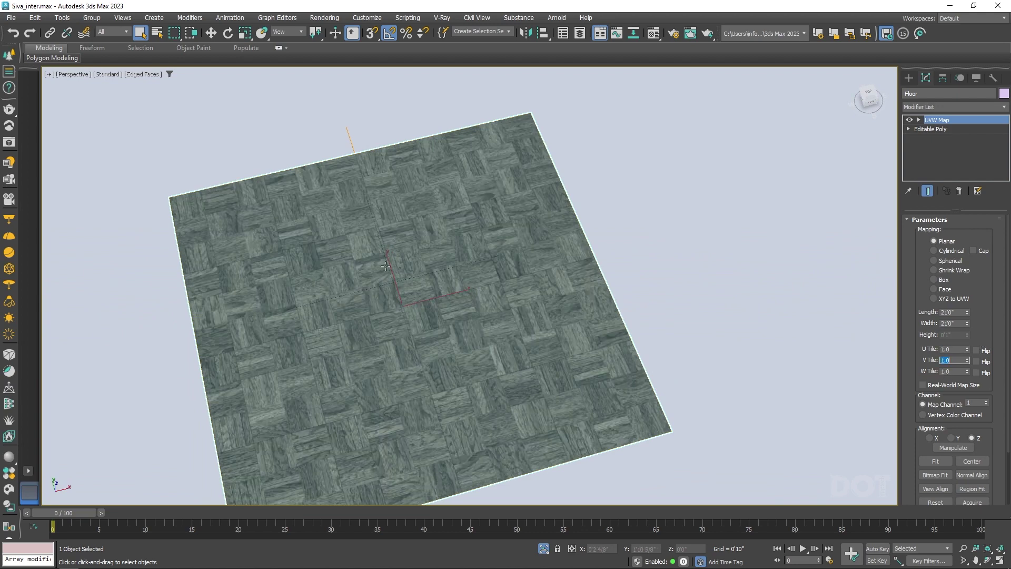
# Scale the UVW Map's gizmo uniformly down to less than half the floor's width, and deselect the floor.
pyautogui.click(920, 120)
pyautogui.click(941, 132)
pyautogui.press('r')
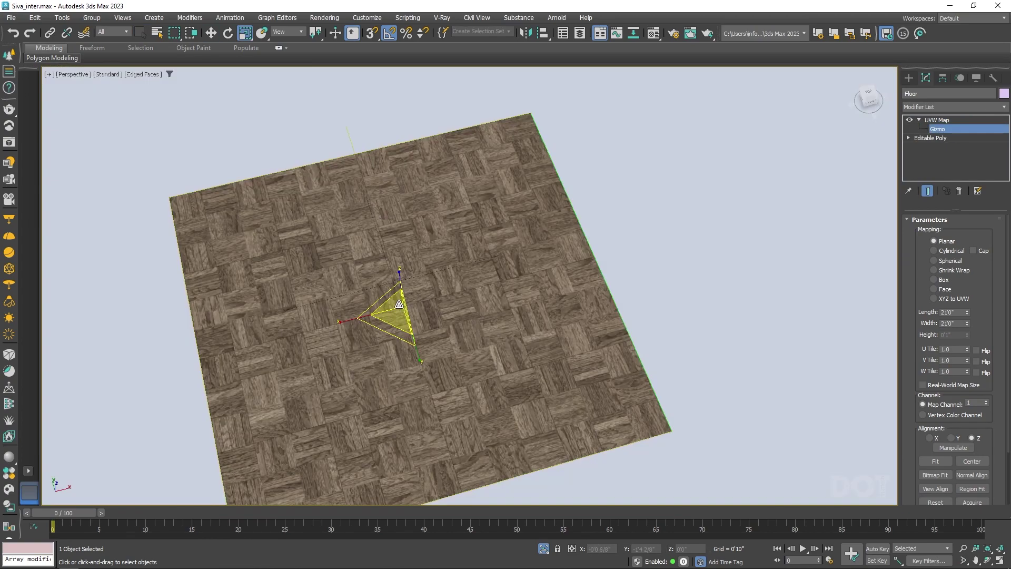
pyautogui.moveTo(399, 304); pyautogui.dragTo(381, 399)
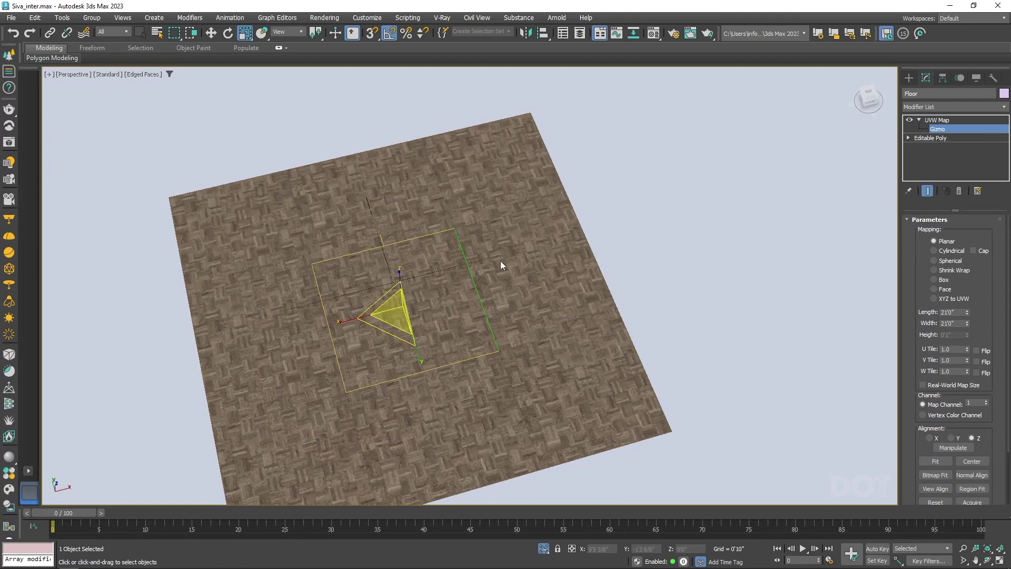
pyautogui.hotkey('ctrl', 'd')
pyautogui.scroll(-3, 421, 305)
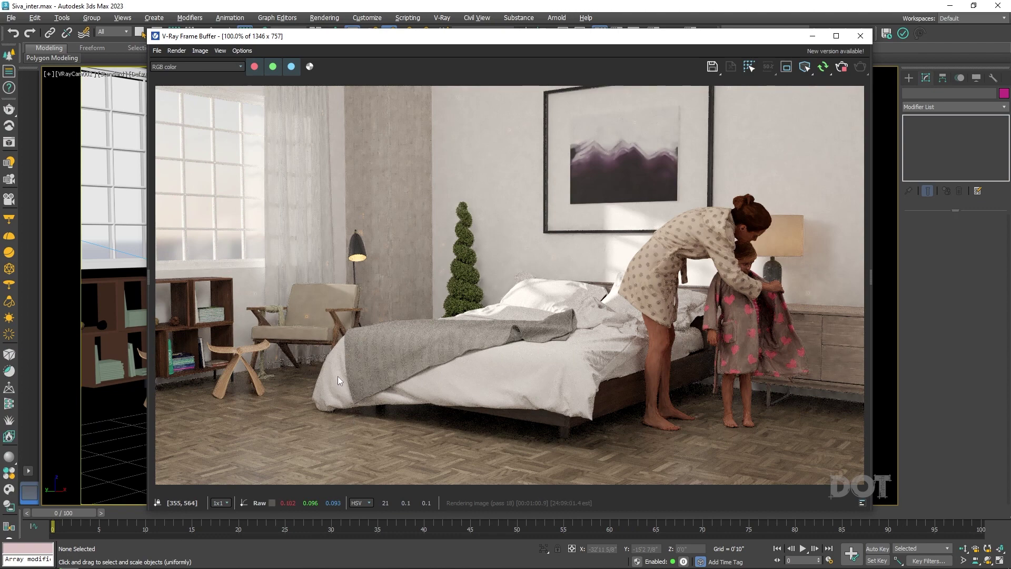
# Load the Height bitmap into the Floor material's Displace map slot.
pyautogui.press('m')
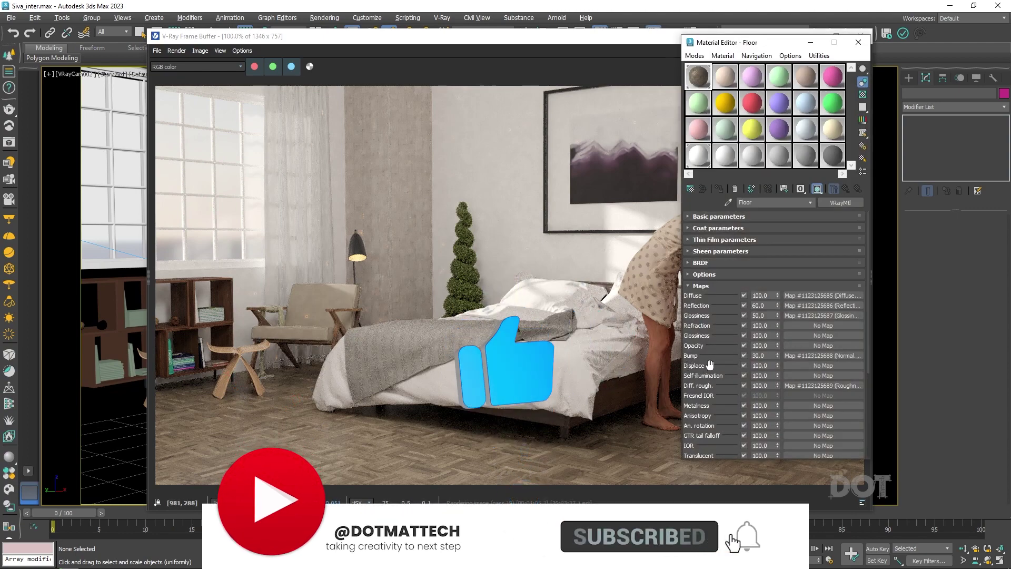
pyautogui.click(813, 367)
pyautogui.doubleClick(478, 267)
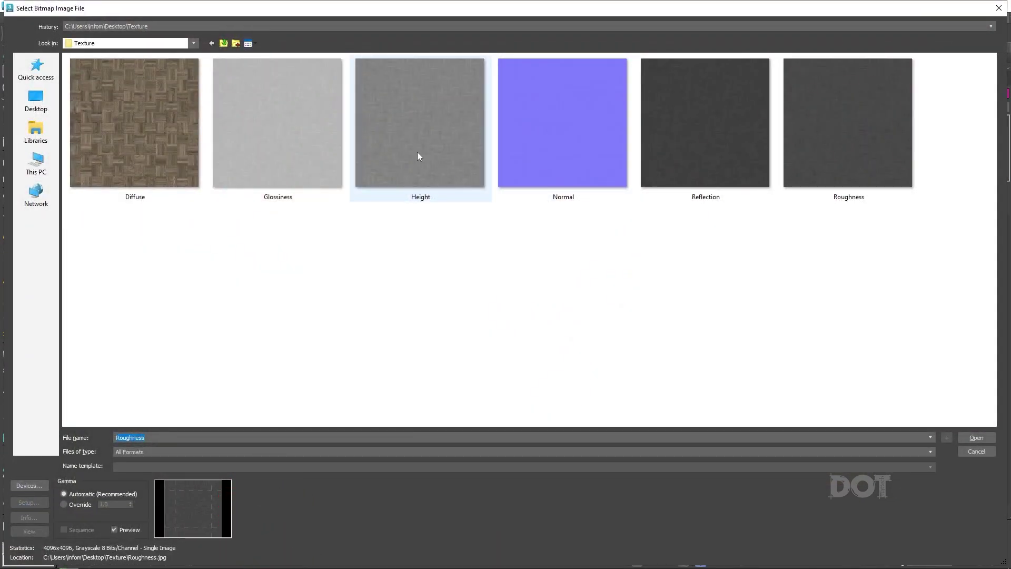
pyautogui.doubleClick(390, 151)
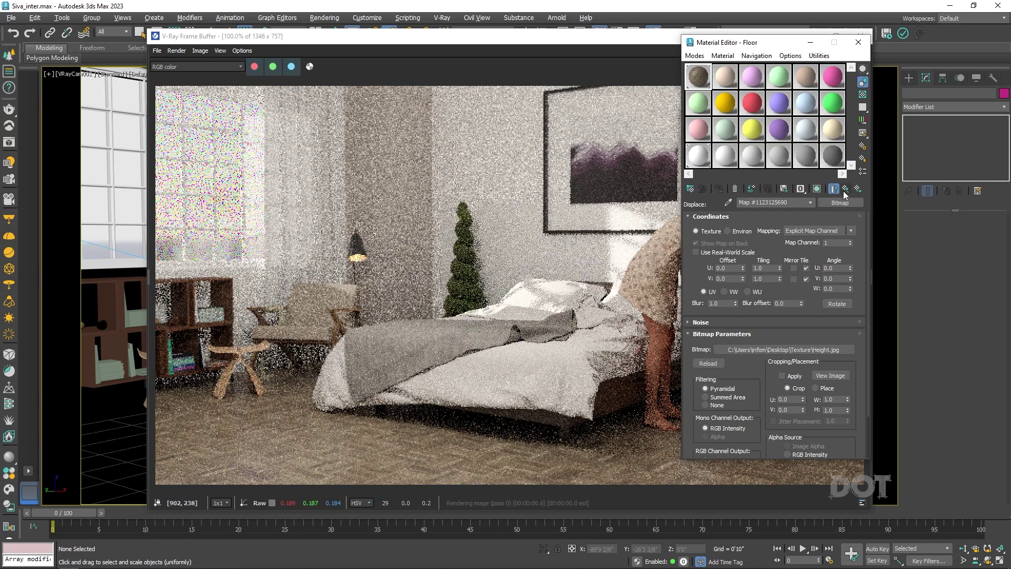
# Restart the interactive rendering and inspect the displaced floor.
pyautogui.click(622, 36)
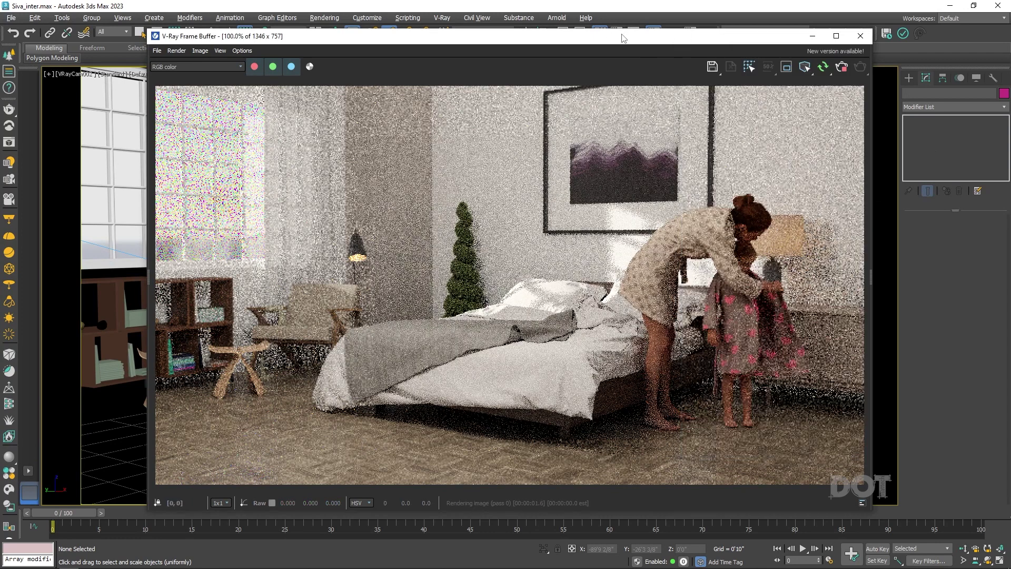
pyautogui.click(842, 67)
pyautogui.click(820, 68)
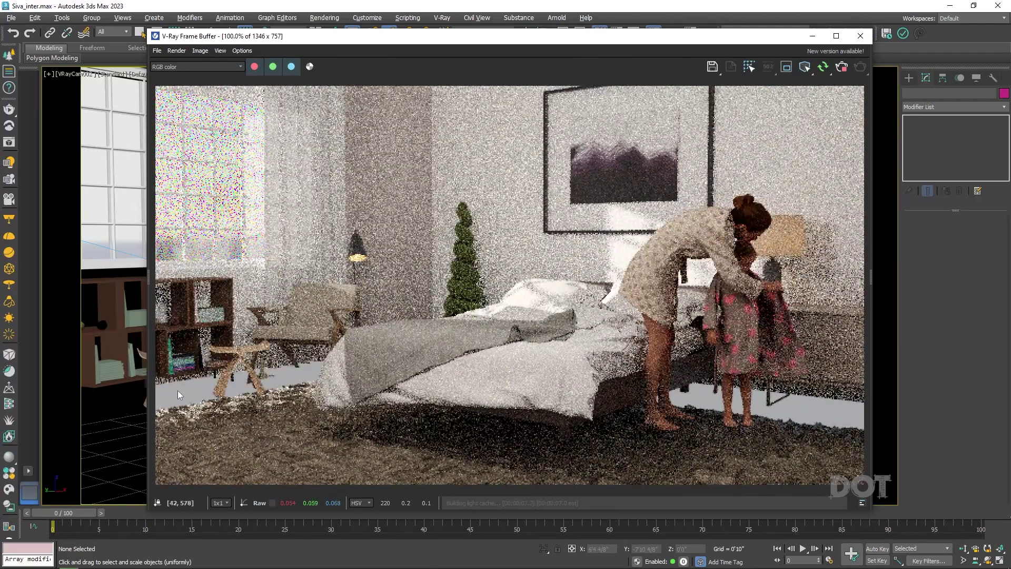
pyautogui.scroll(1, 178, 390)
pyautogui.scroll(-1, 282, 392)
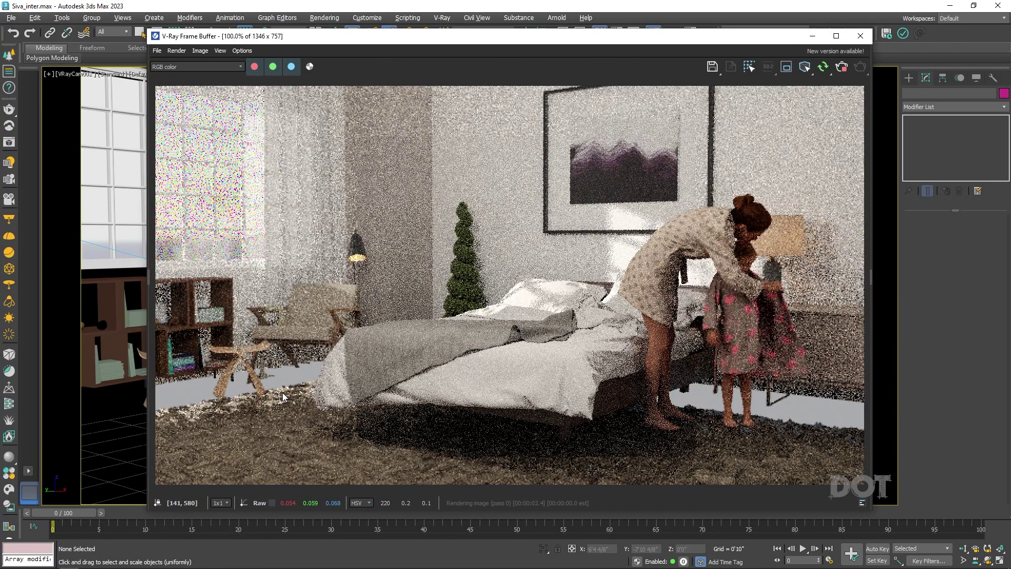
# Select the floor and disable the Displace map in the Floor material.
pyautogui.click(115, 444)
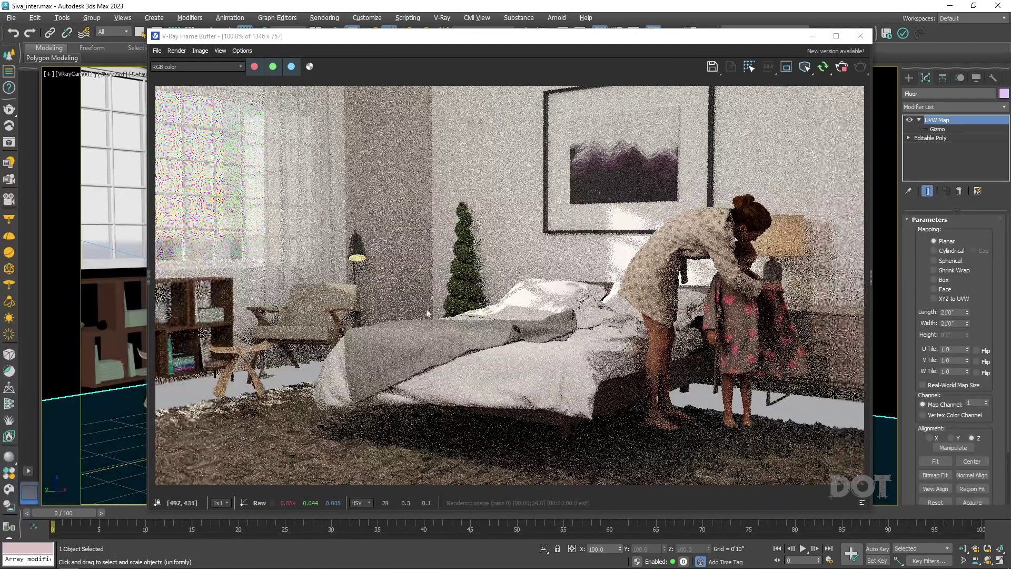
pyautogui.moveTo(696, 37); pyautogui.dragTo(643, 33)
pyautogui.click(861, 290)
pyautogui.click(844, 190)
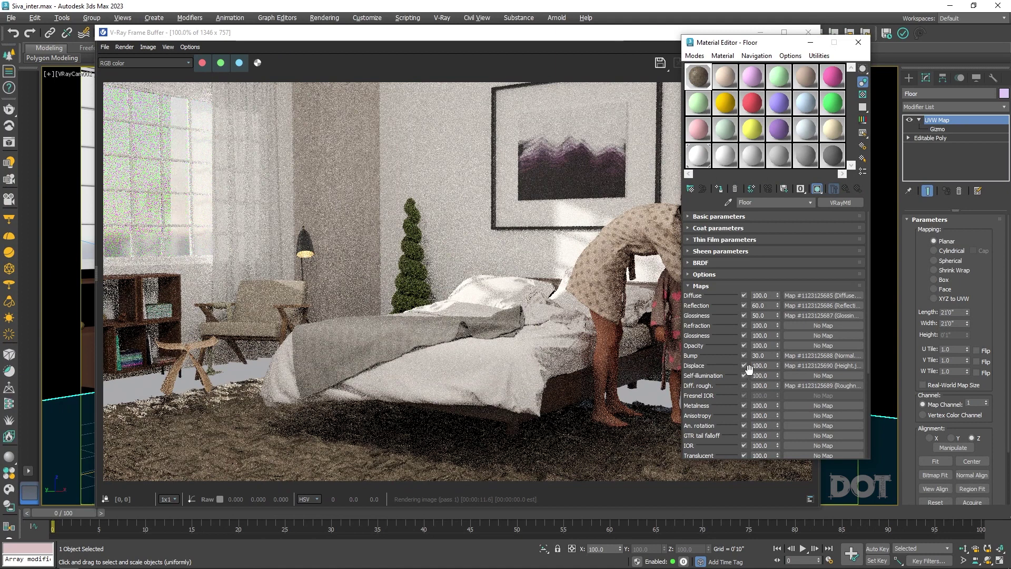
pyautogui.doubleClick(772, 365)
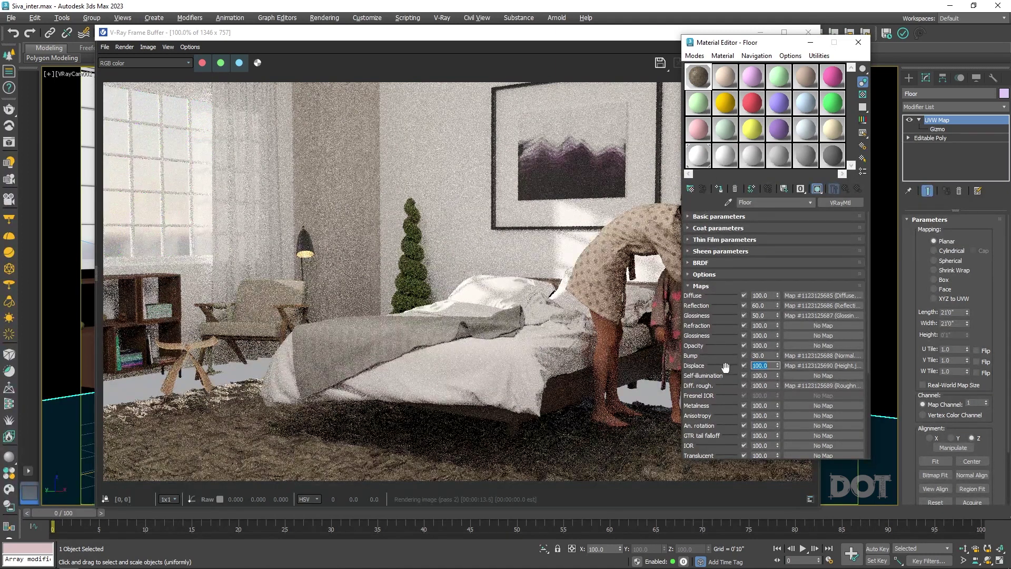
pyautogui.click(744, 365)
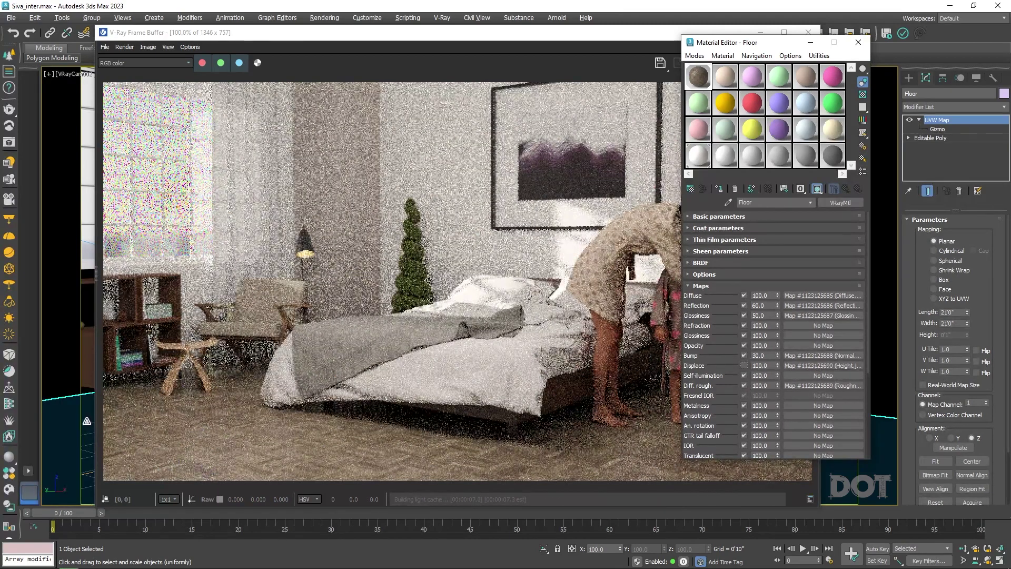
# Add a VRayDisplacementMod modifier above the UVW Map on the Floor.
pyautogui.click(85, 422)
pyautogui.press('q')
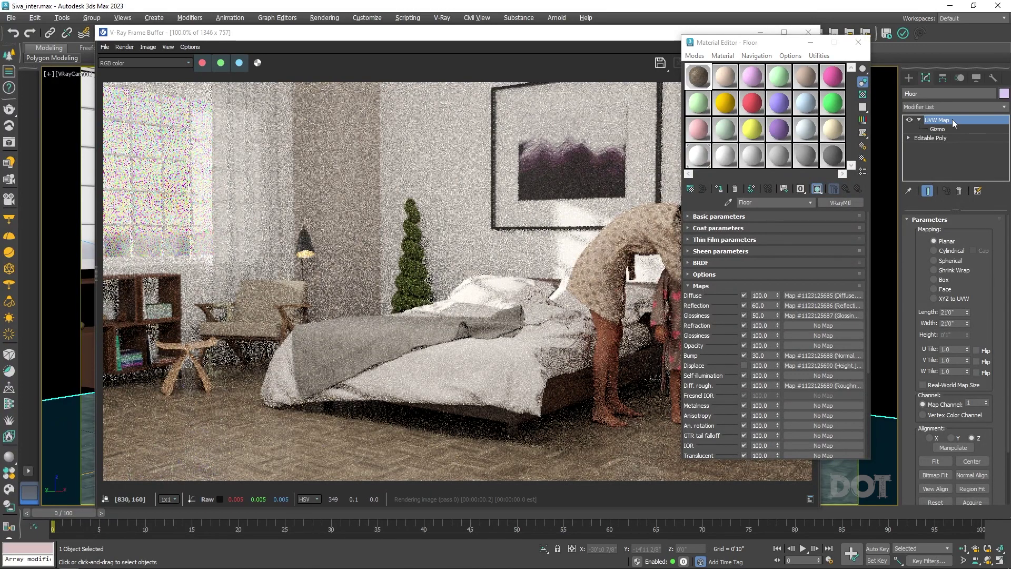
pyautogui.click(927, 107)
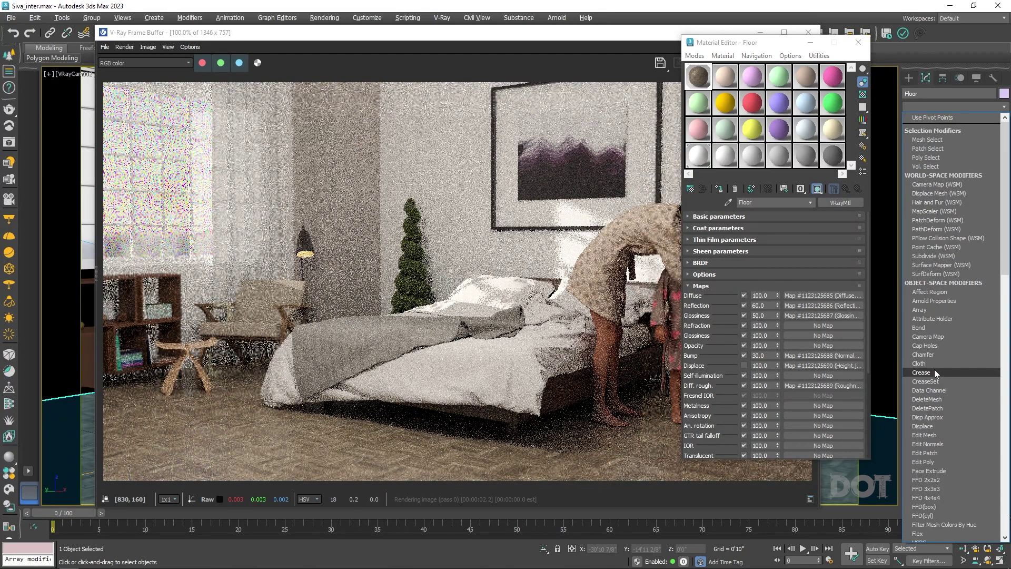
pyautogui.press('v')
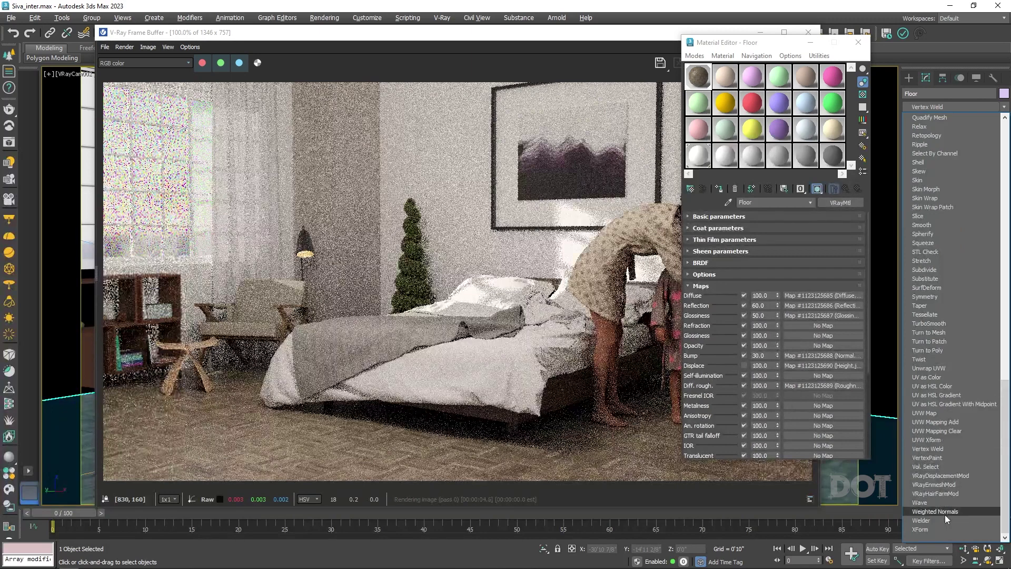
pyautogui.click(923, 475)
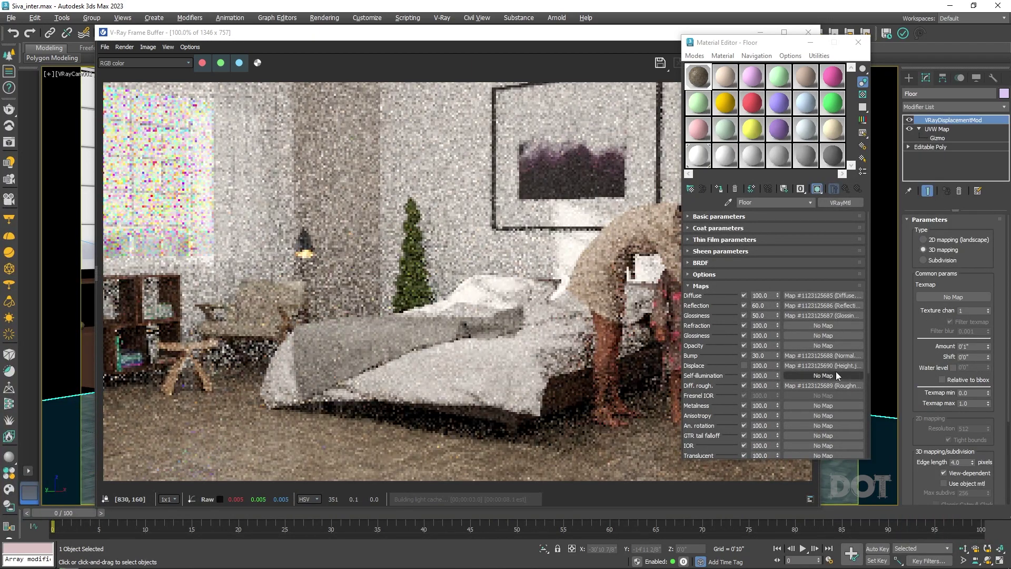
# Reuse the material's Height displacement map as the VRayDisplacementMod texmap and refresh the interactive rendering.
pyautogui.moveTo(833, 369); pyautogui.dragTo(967, 296)
pyautogui.click(537, 315)
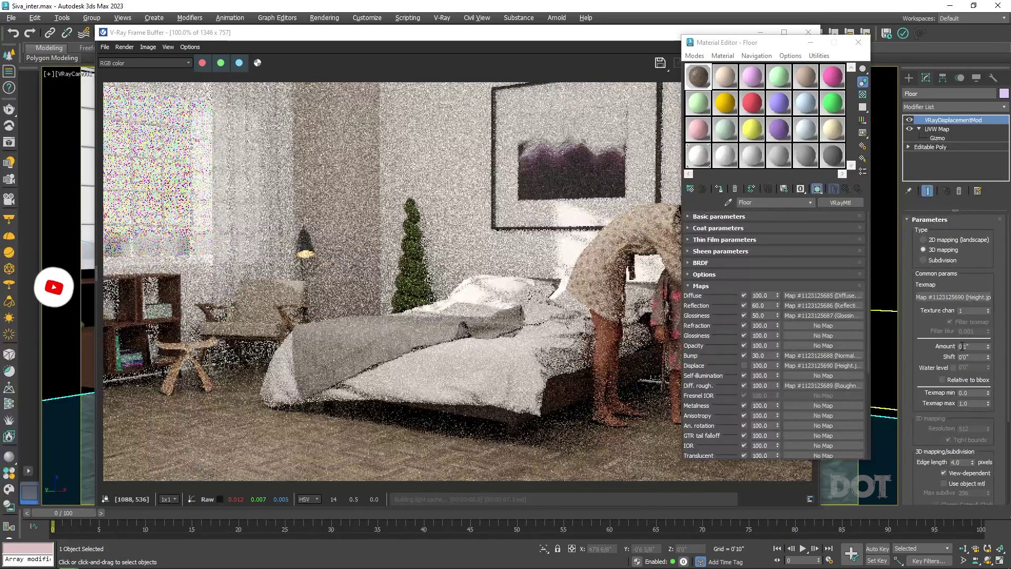
pyautogui.click(961, 346)
pyautogui.click(637, 40)
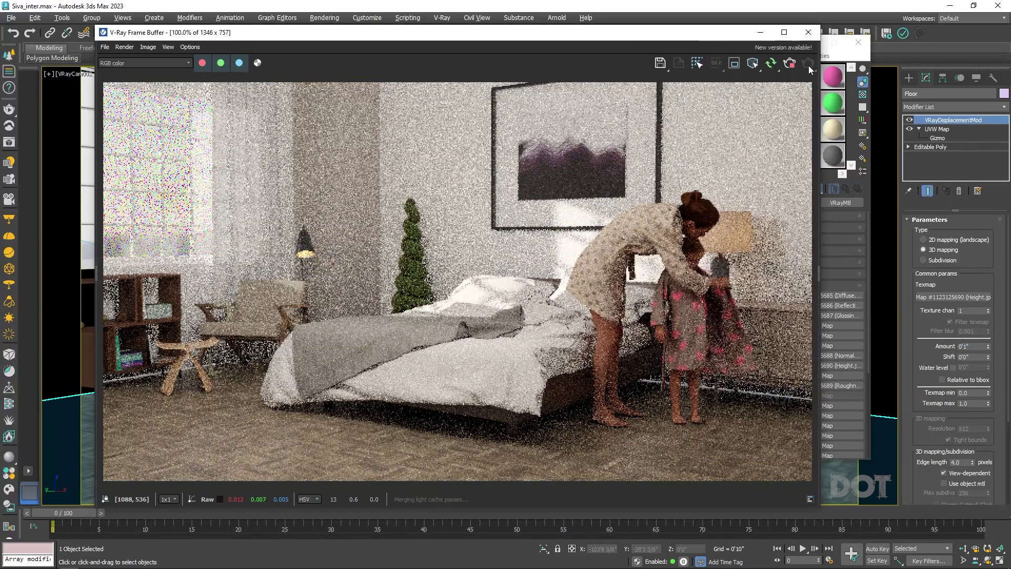
pyautogui.click(772, 63)
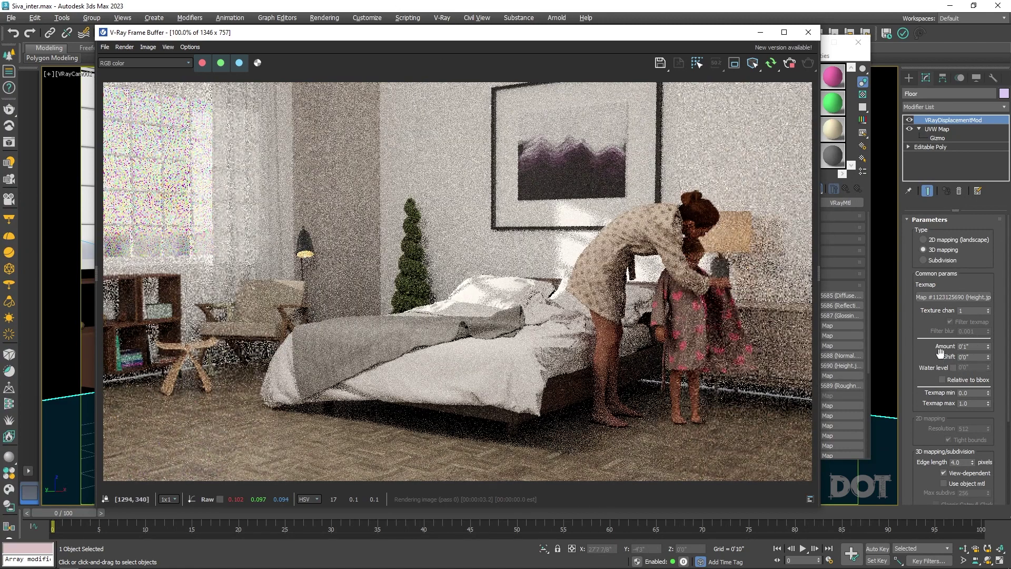
# Switch the display unit scale to metric millimeters.
pyautogui.moveTo(978, 346); pyautogui.dragTo(914, 345)
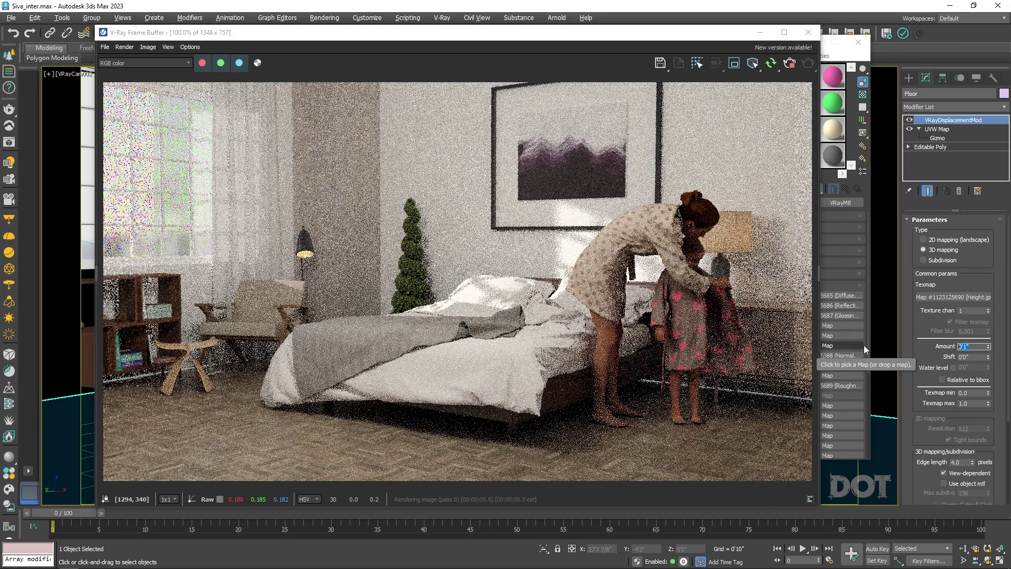
pyautogui.click(367, 17)
pyautogui.click(393, 193)
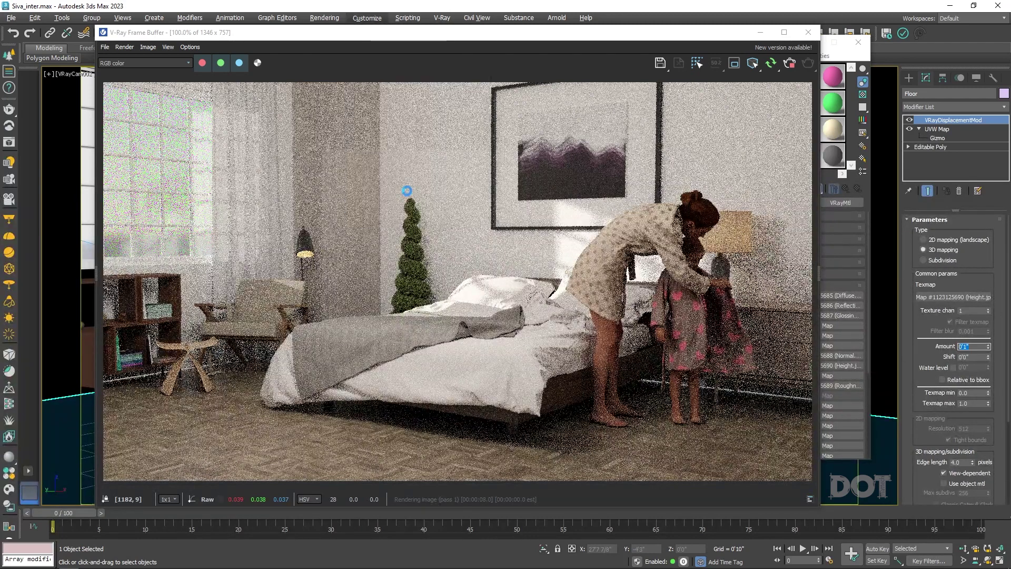
pyautogui.click(464, 251)
pyautogui.click(455, 259)
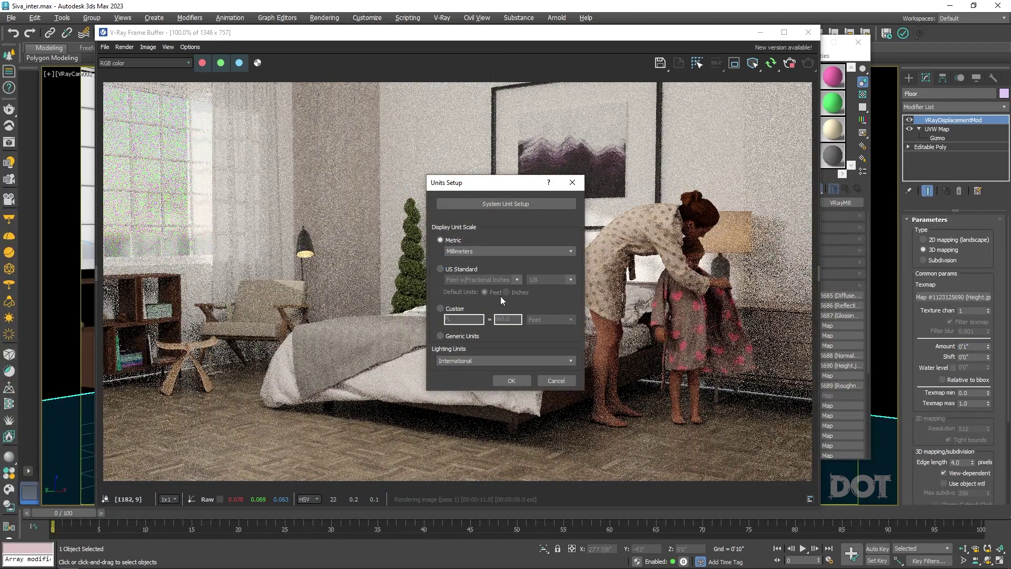
pyautogui.click(511, 381)
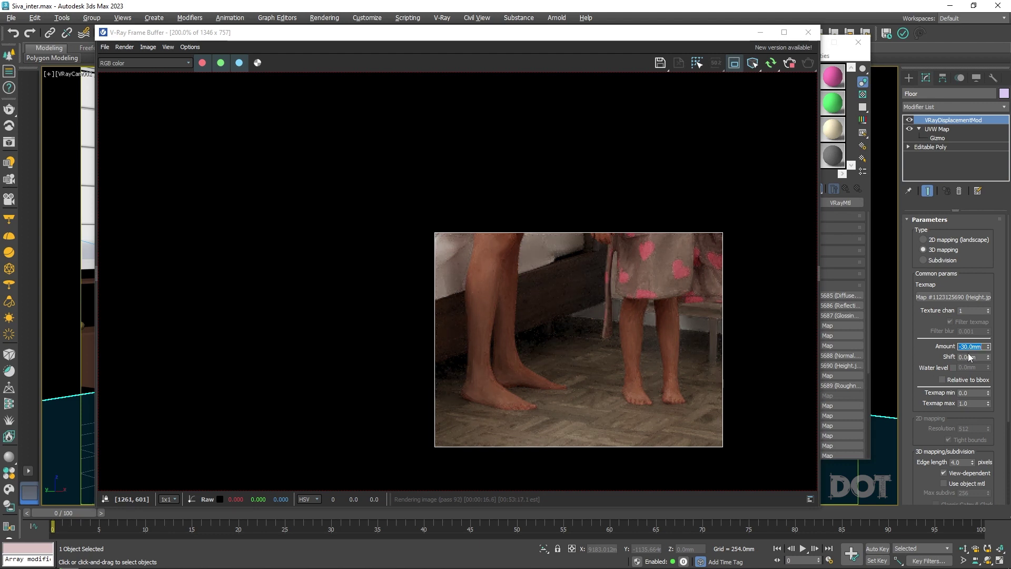
# Try displacement Shift values of 0.5 mm and 5 mm, checking the floor around the feet in the render.
pyautogui.click(962, 357)
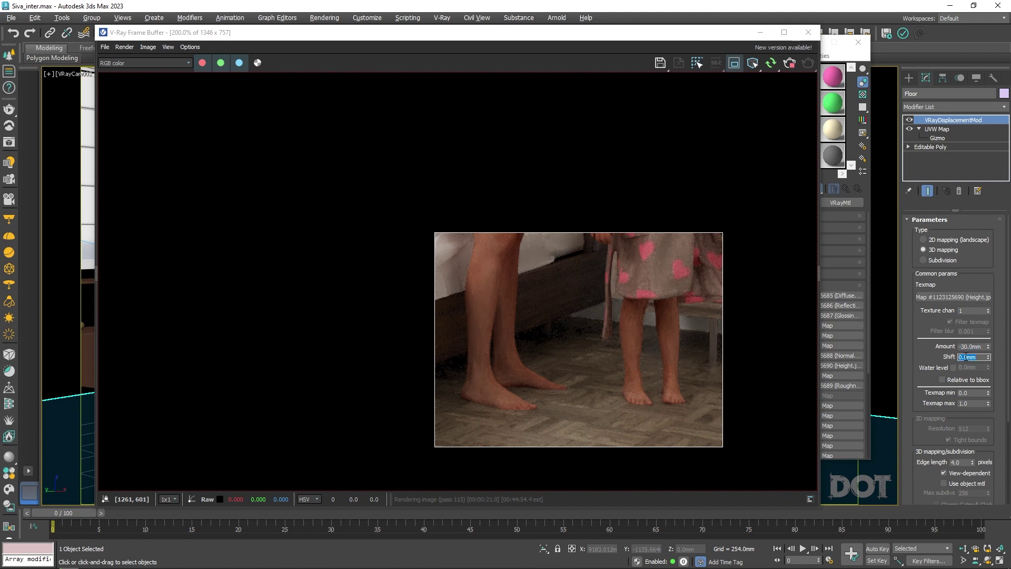
pyautogui.write('0.5')
pyautogui.press('Return')
pyautogui.write('5')
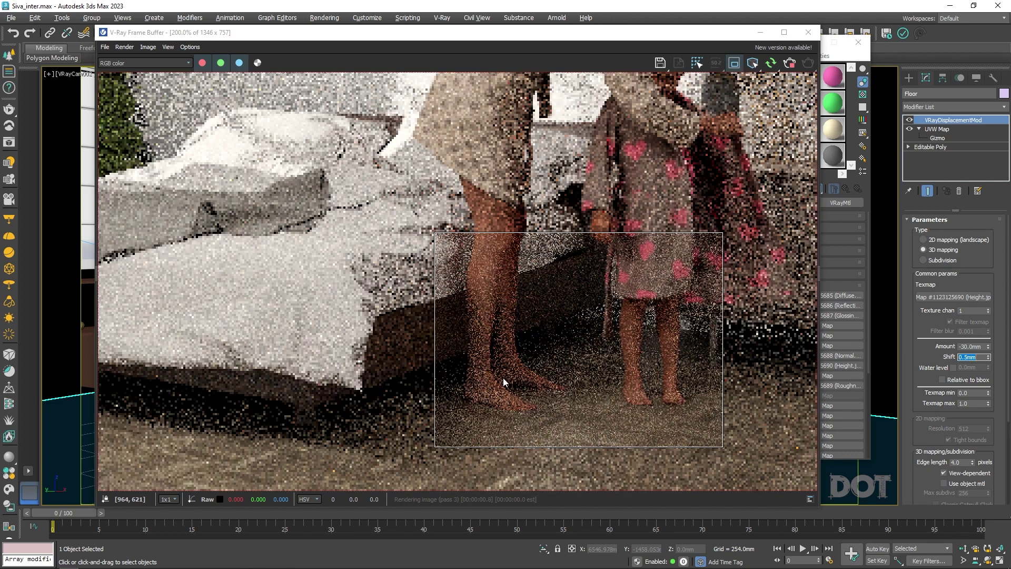
pyautogui.press('Return')
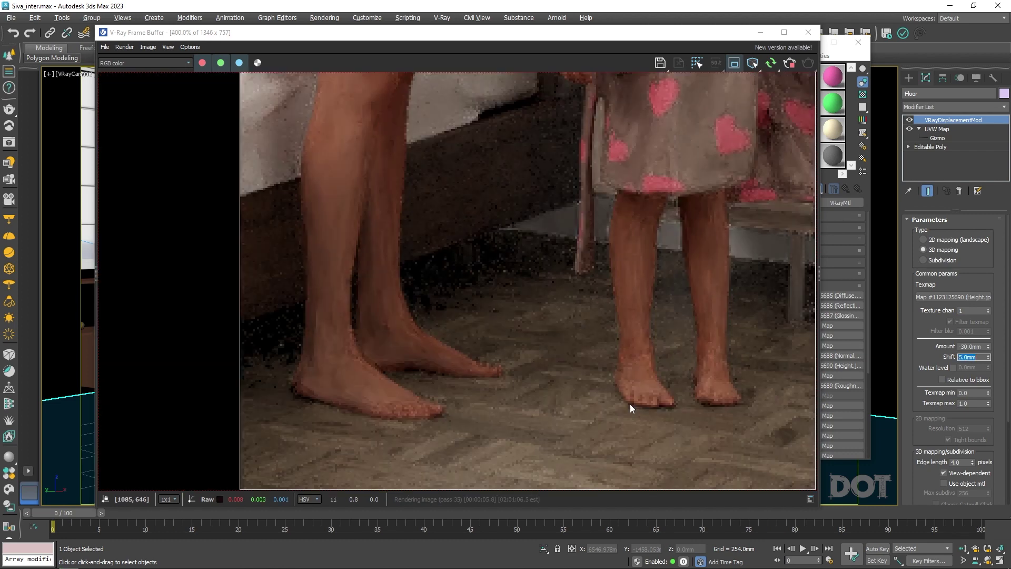
# Set the displacement Shift to 5.5 mm and check the floor in the full render.
pyautogui.write('5.5')
pyautogui.press('Return')
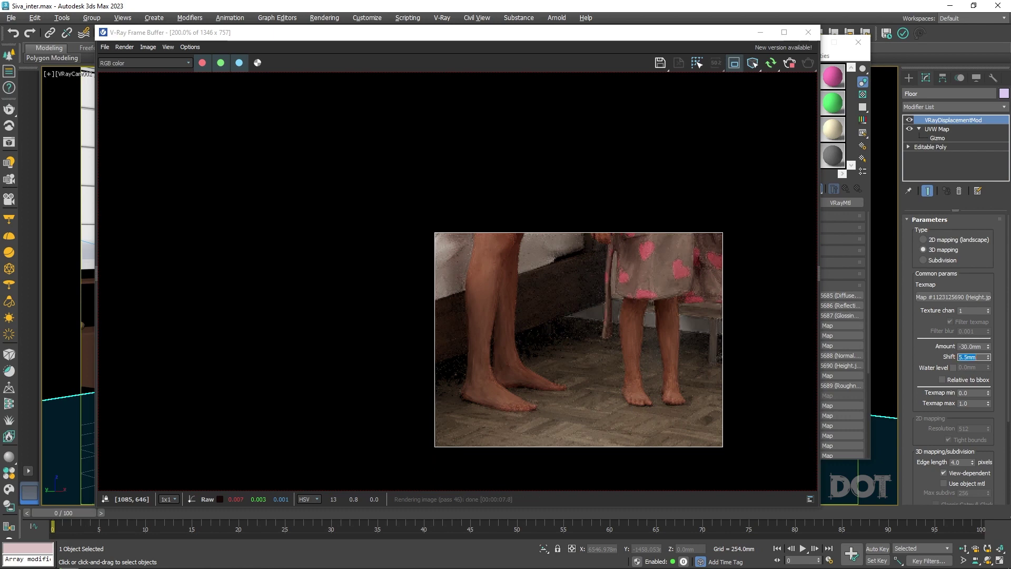
pyautogui.scroll(-1, 653, 371)
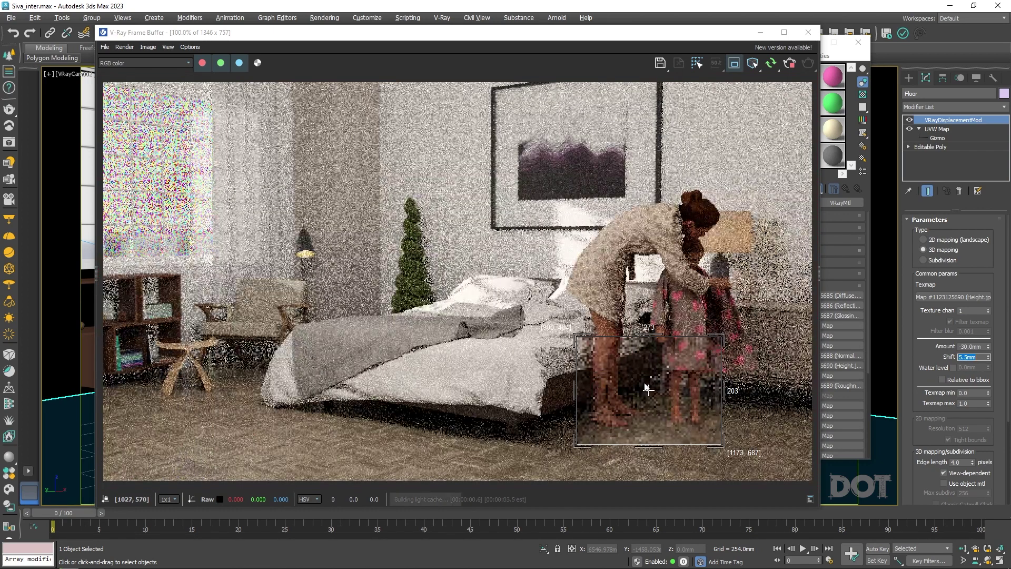